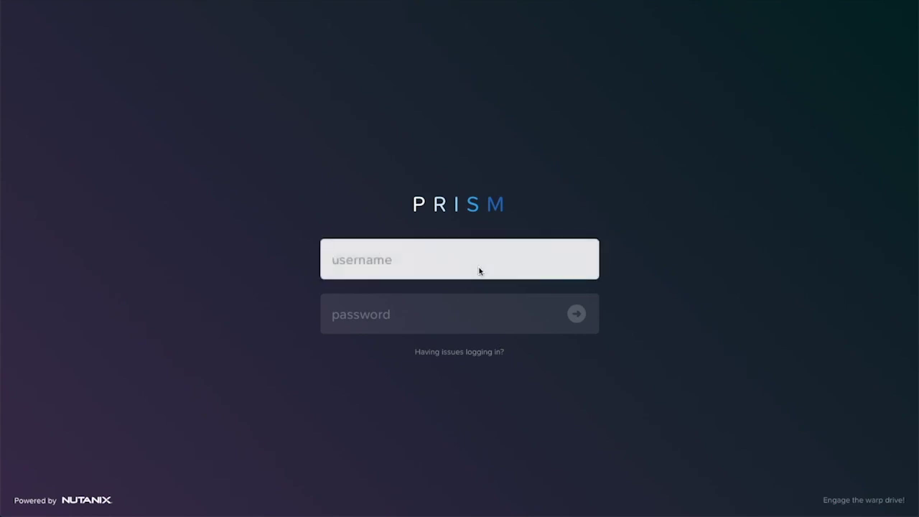
# - Log in to Prism as admin with the account password
pyautogui.write('admin')
pyautogui.press('Tab')
pyautogui.write('nu')
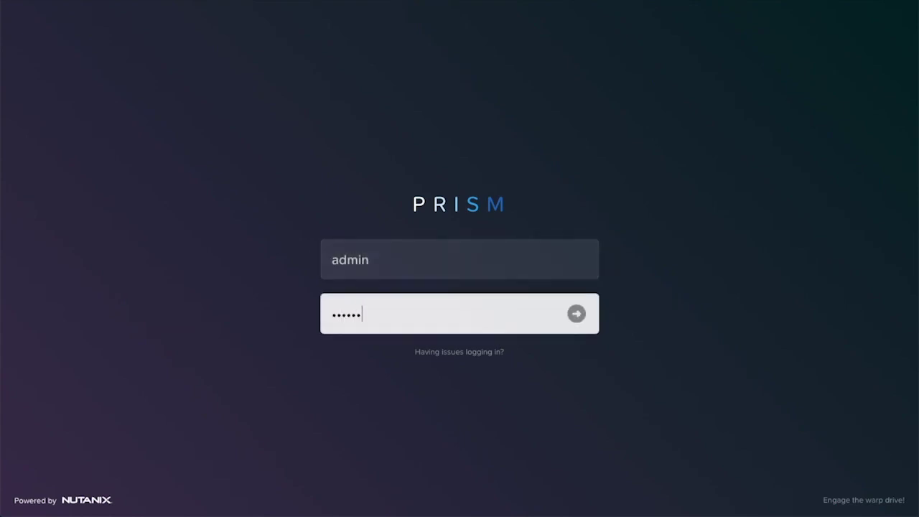
pyautogui.press('Return')
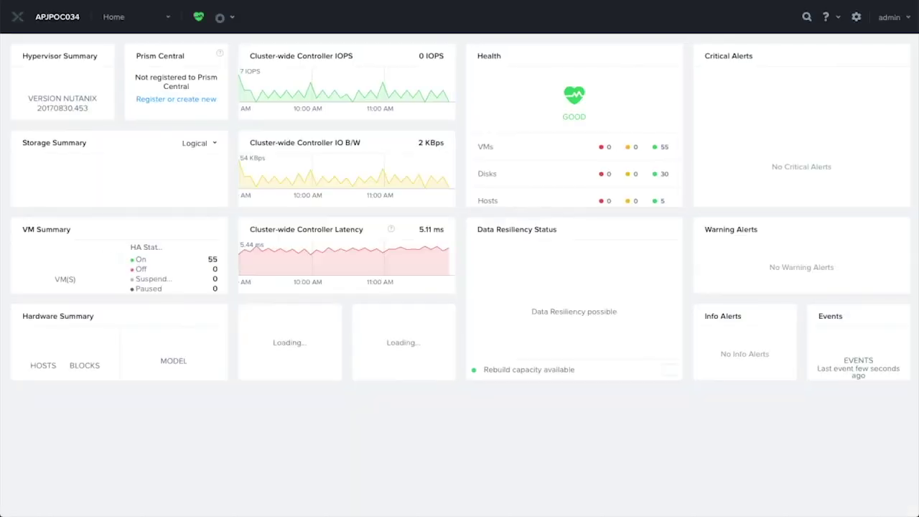
# - View the five hosts in the Hardware table, then switch to the Network topology view
pyautogui.click(122, 20)
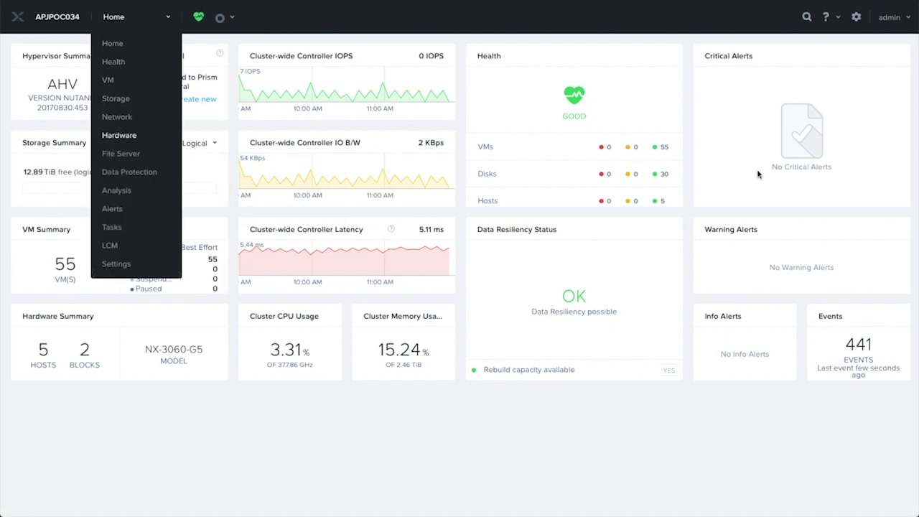
pyautogui.click(119, 135)
pyautogui.click(77, 48)
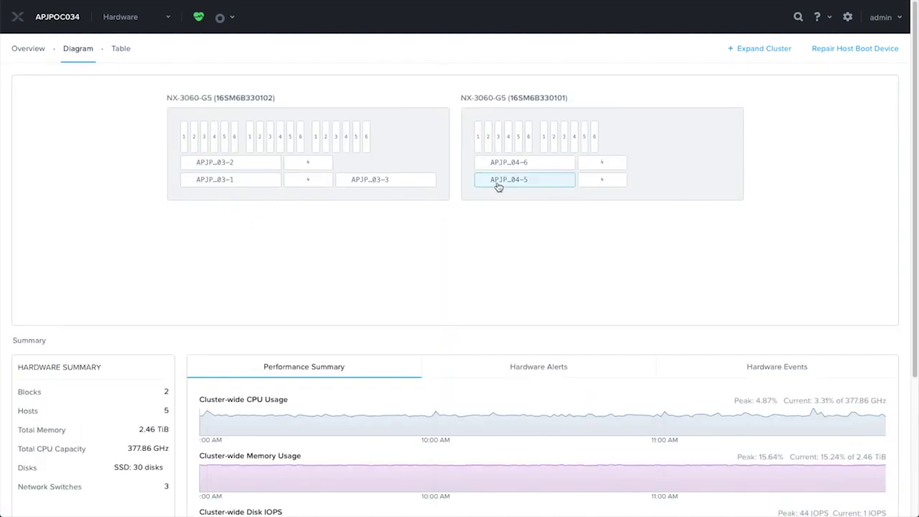
pyautogui.click(121, 49)
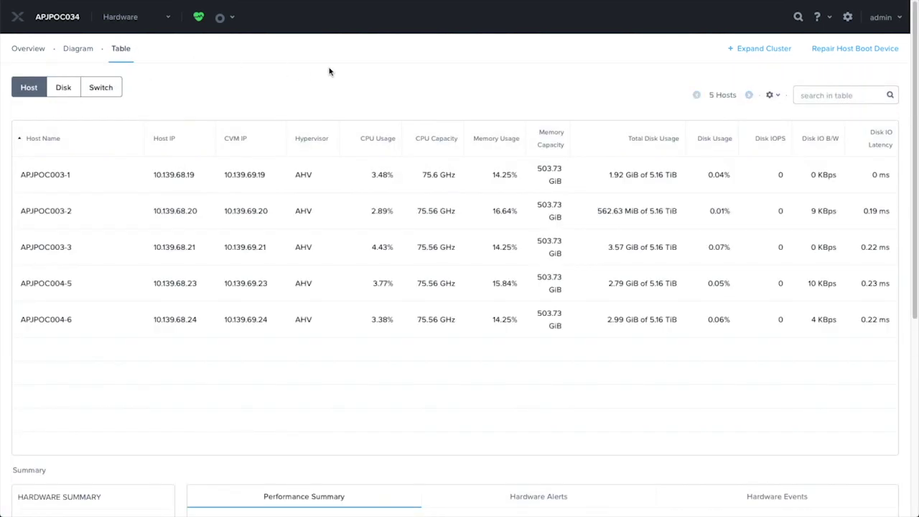
pyautogui.click(141, 21)
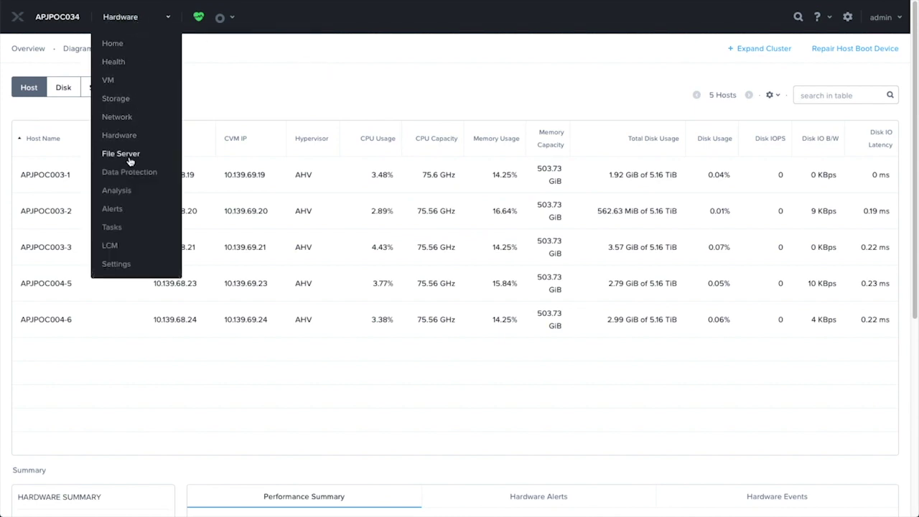
pyautogui.click(127, 118)
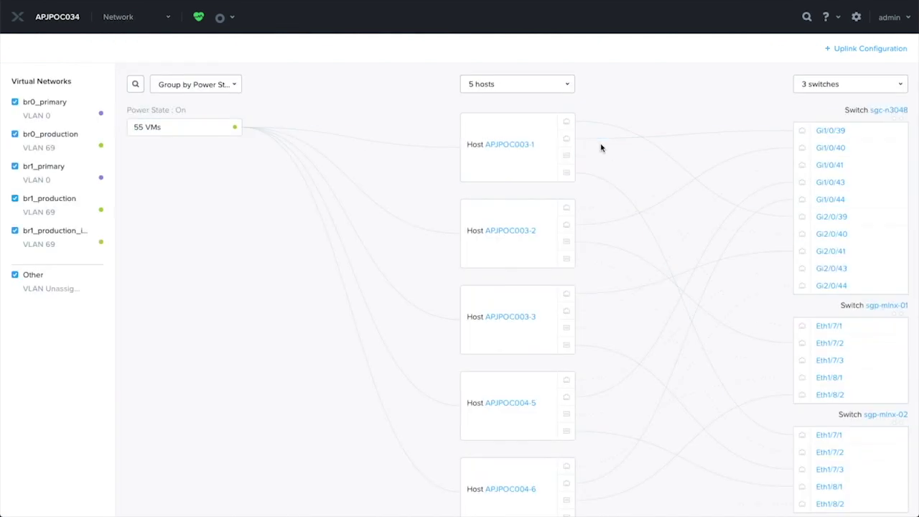
# - Inspect host APJPOC003-1's br0-up and br1-up bond details
pyautogui.scroll(-1, 707, 235)
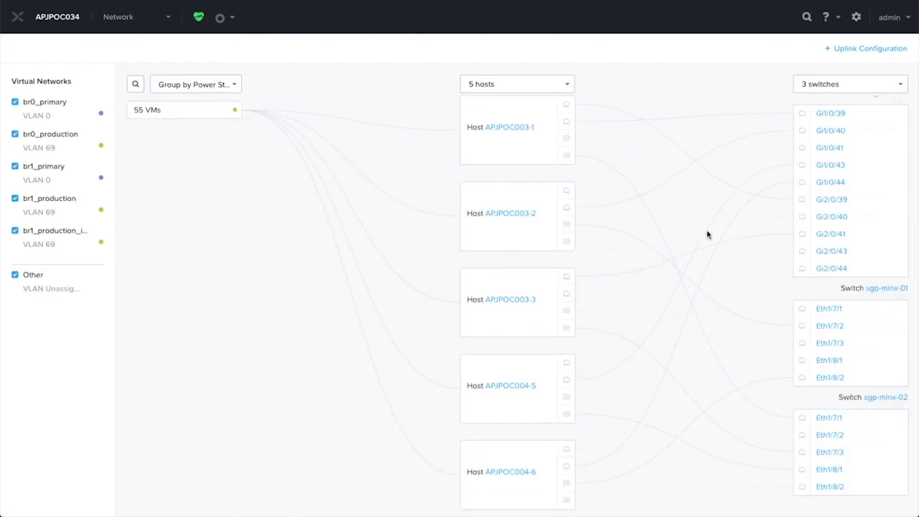
pyautogui.scroll(1, 708, 234)
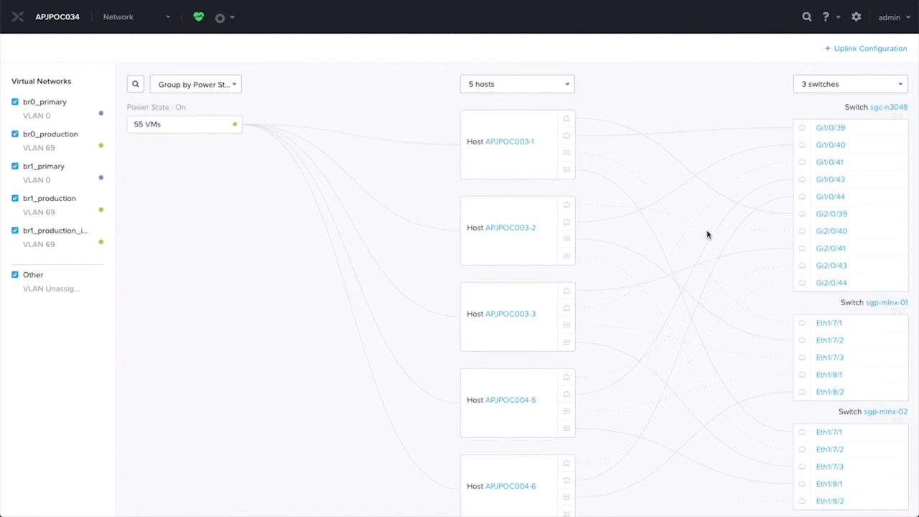
pyautogui.click(501, 145)
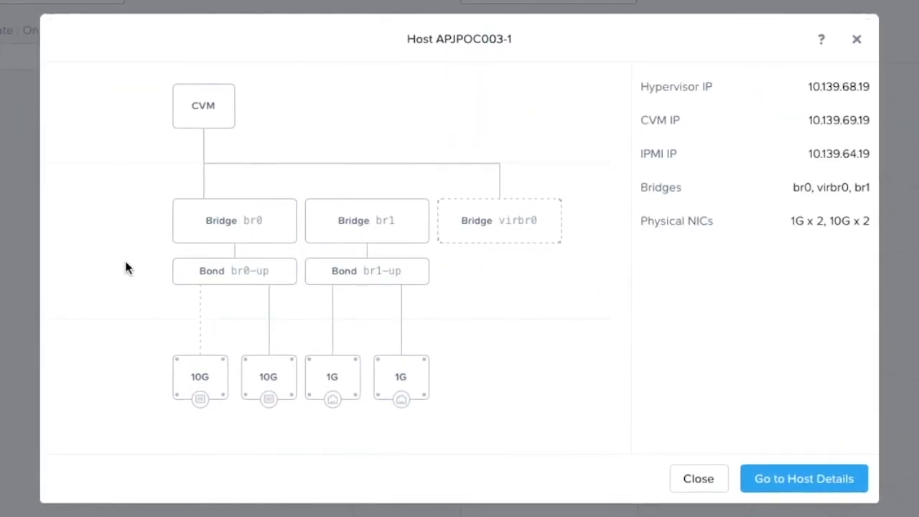
pyautogui.click(230, 271)
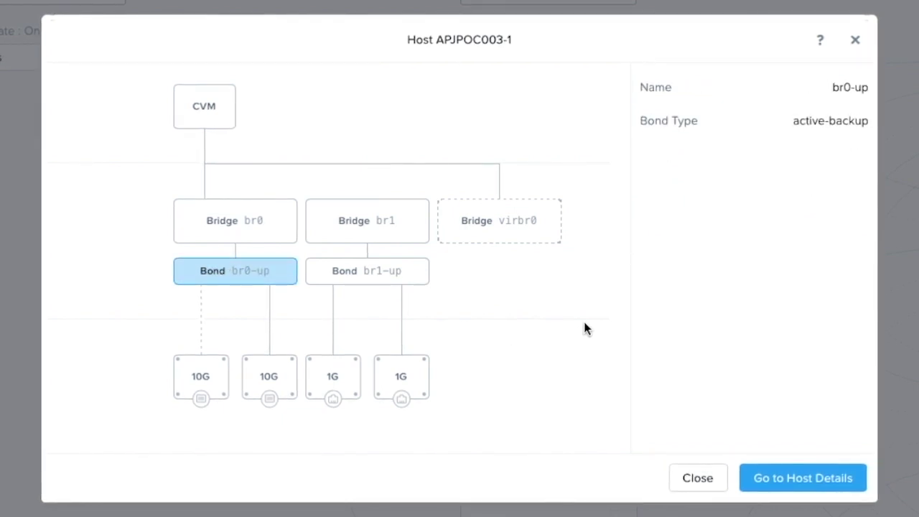
pyautogui.click(417, 281)
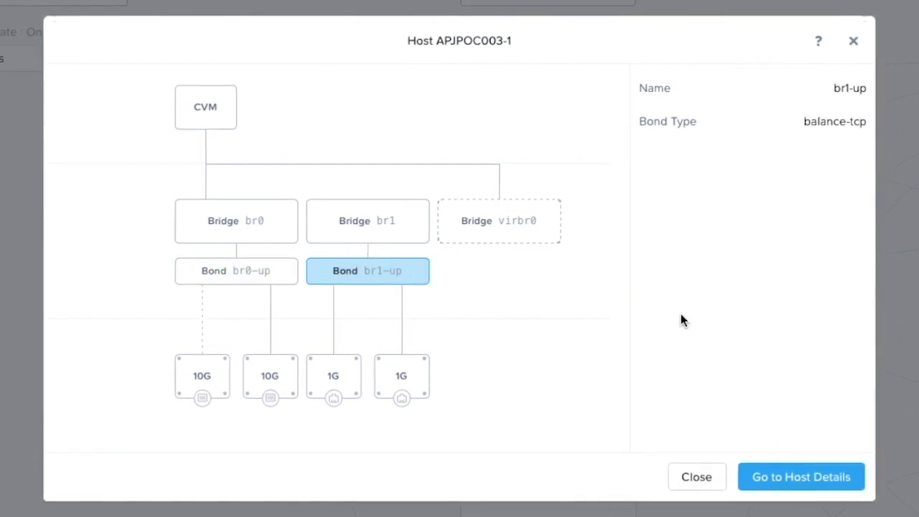
pyautogui.click(697, 479)
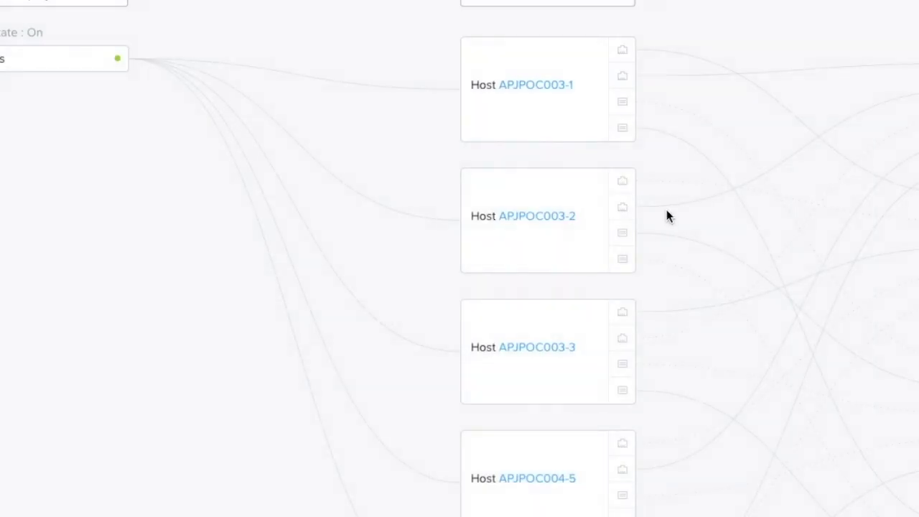
# - Inspect host APJPOC003-2's br1-up and br0-up bonds, then return to the topology
pyautogui.click(546, 217)
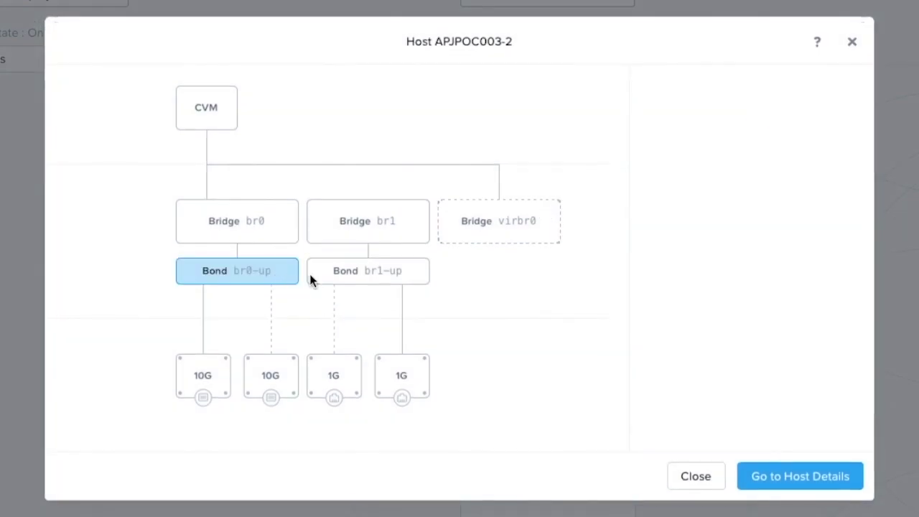
pyautogui.click(383, 281)
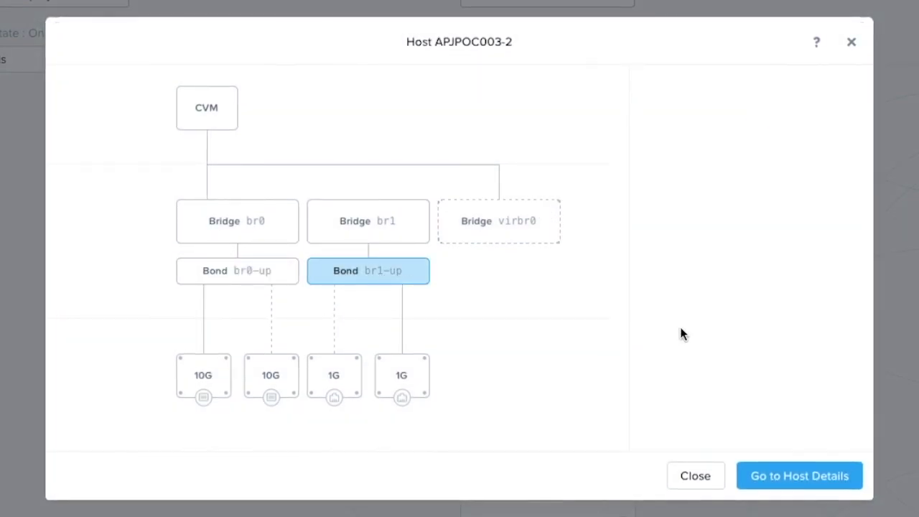
pyautogui.click(253, 280)
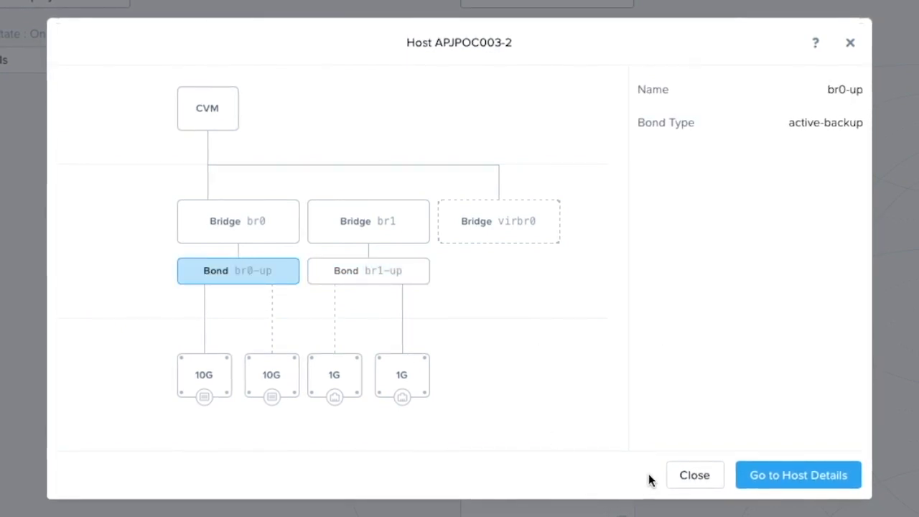
pyautogui.click(686, 478)
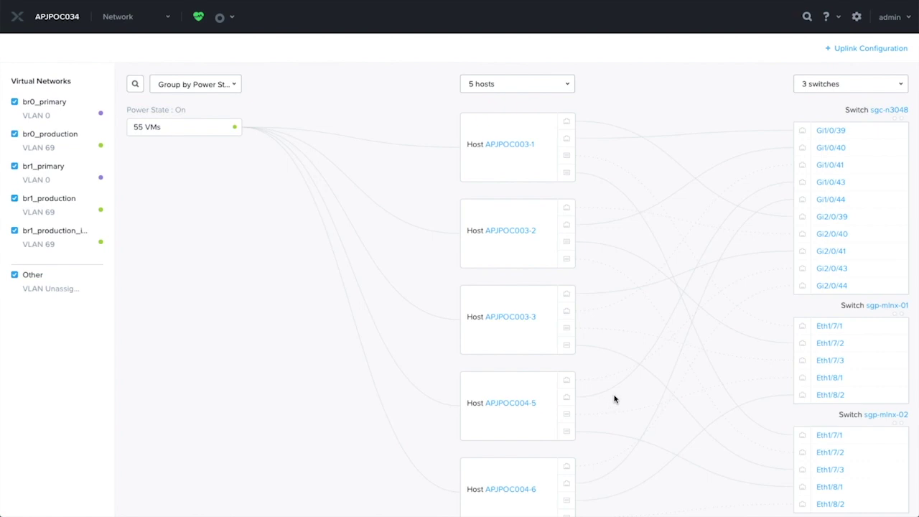
# - Confirm version 5.19 in About Nutanix, then return to the Network view
pyautogui.click(891, 18)
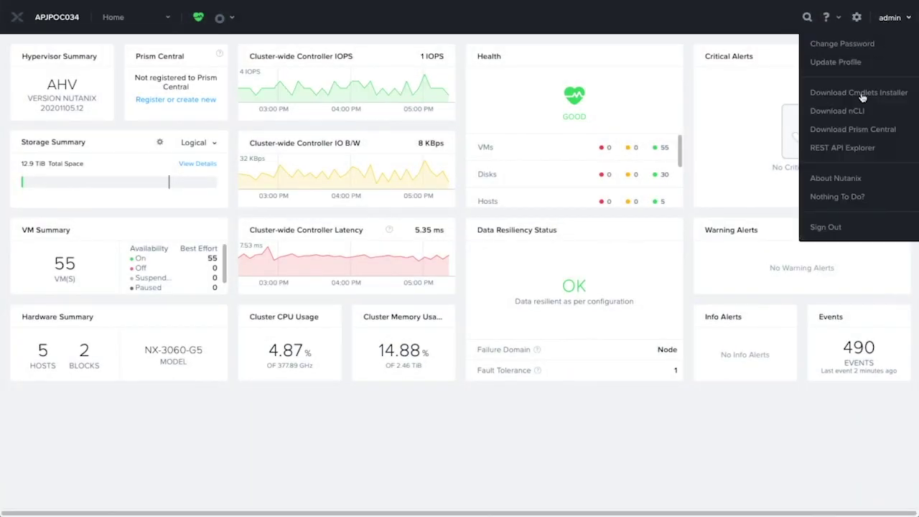
pyautogui.click(839, 178)
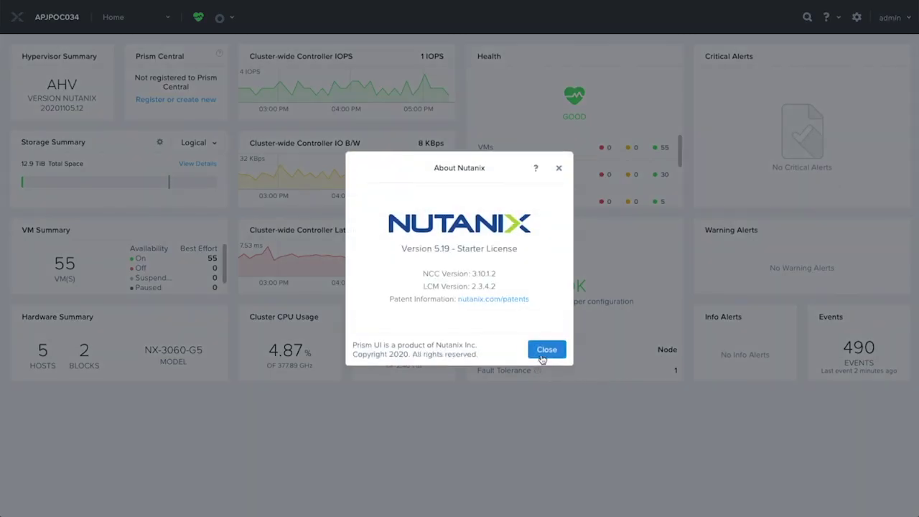
pyautogui.click(547, 350)
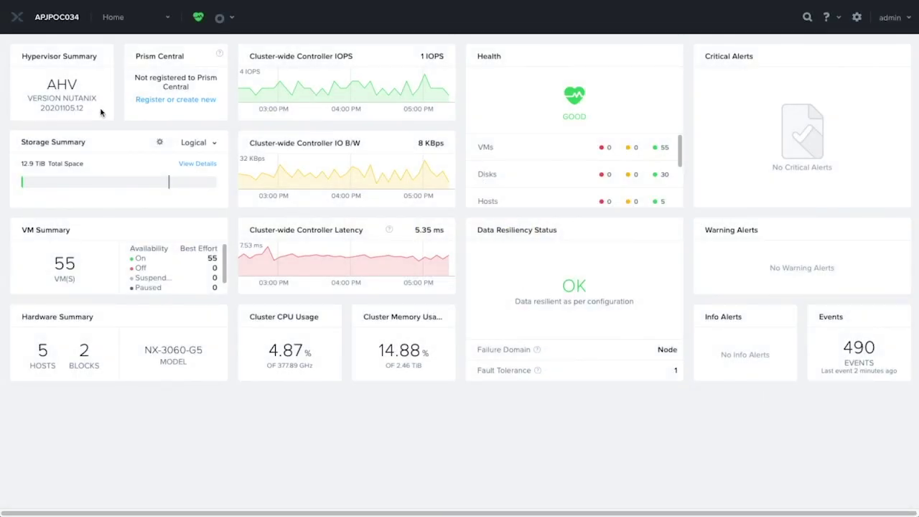
pyautogui.click(118, 18)
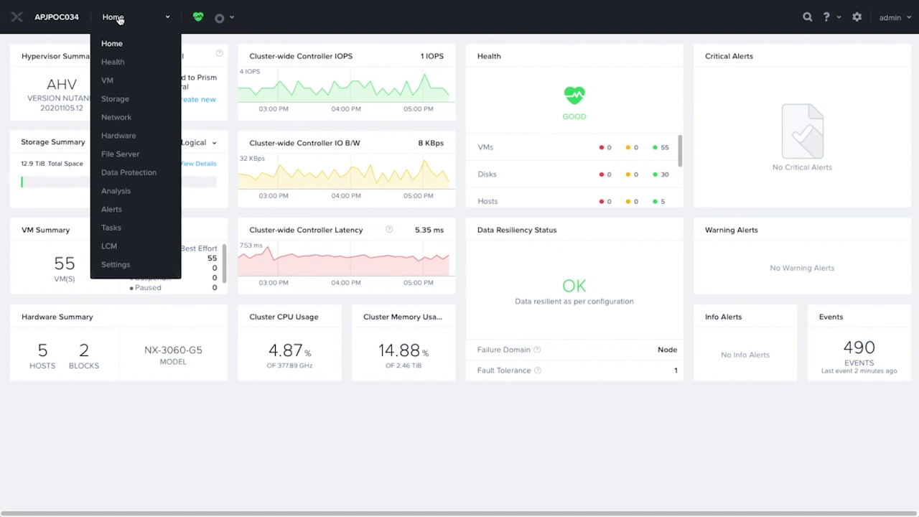
pyautogui.click(117, 118)
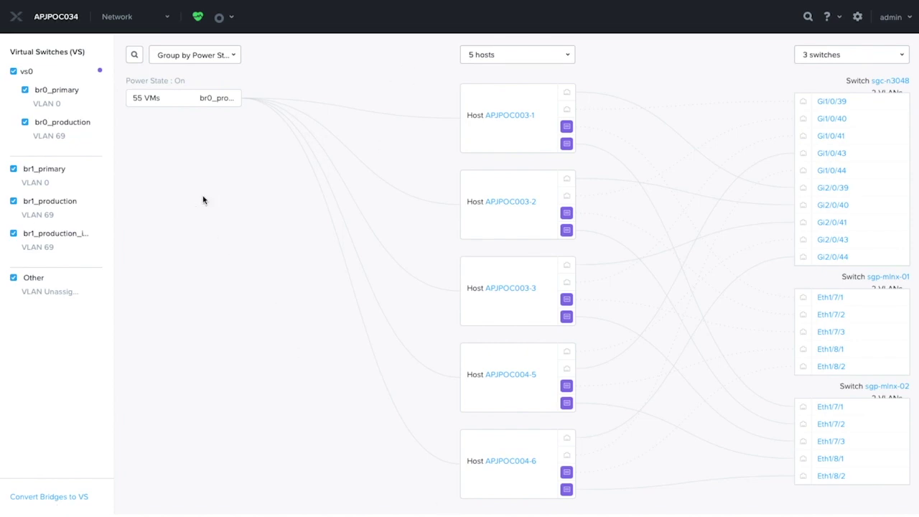
# - Hide and reshow virtual switch vs0 in the topology to see its host ports
pyautogui.click(14, 72)
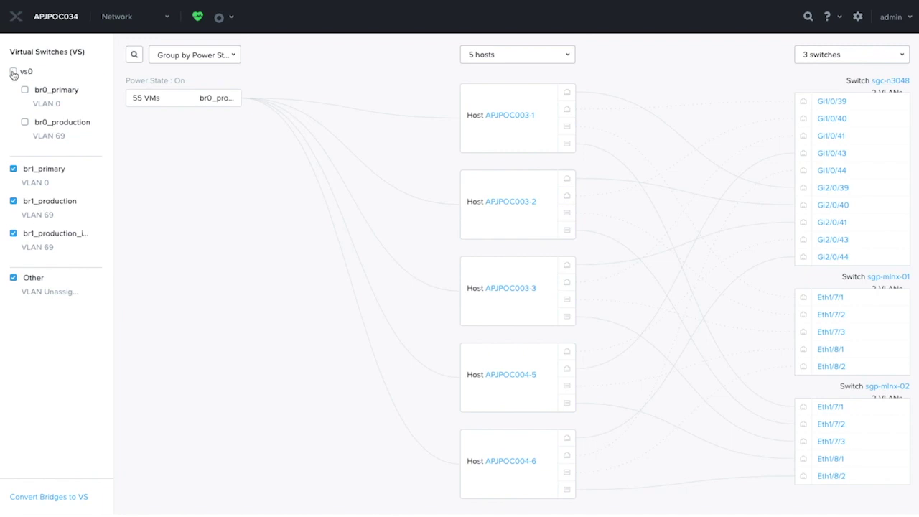
pyautogui.click(14, 72)
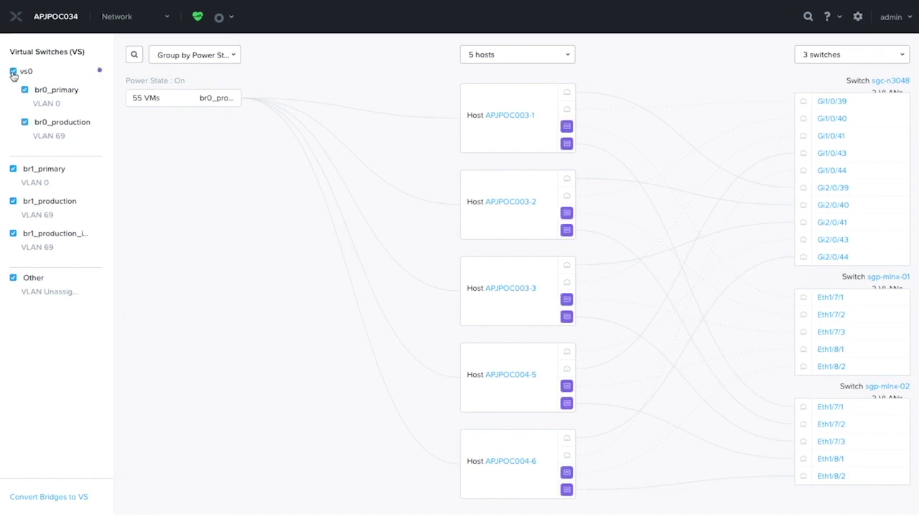
# - View APJPOC003-1's details for vs0 (br0), bridge br1, and bonds br0-up and br1-up
pyautogui.click(498, 120)
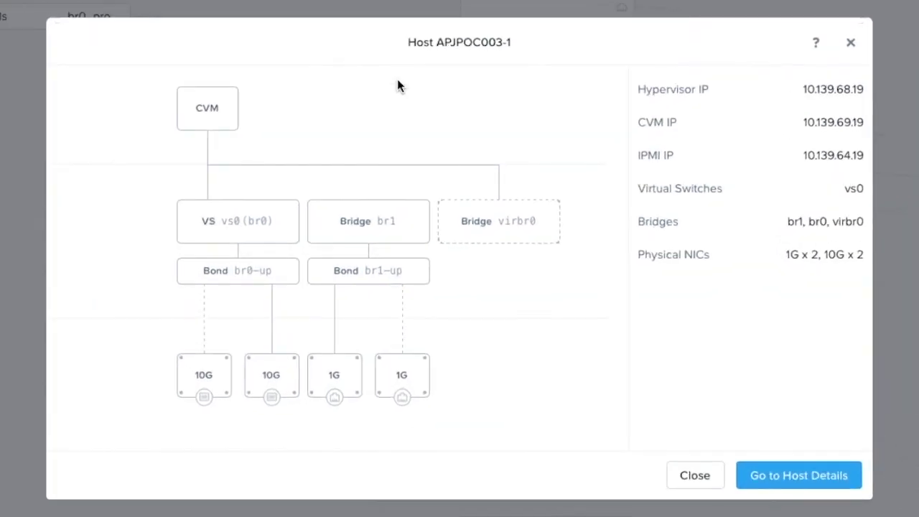
pyautogui.click(267, 237)
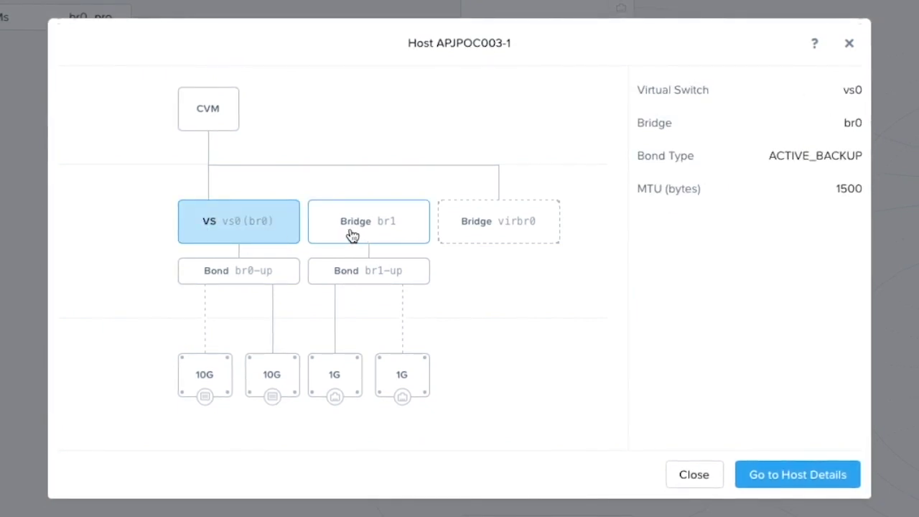
pyautogui.click(400, 235)
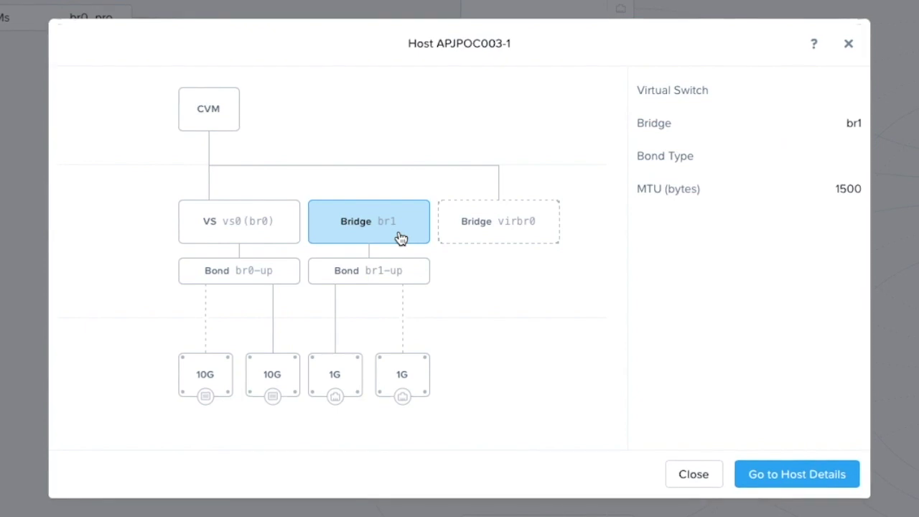
pyautogui.click(281, 238)
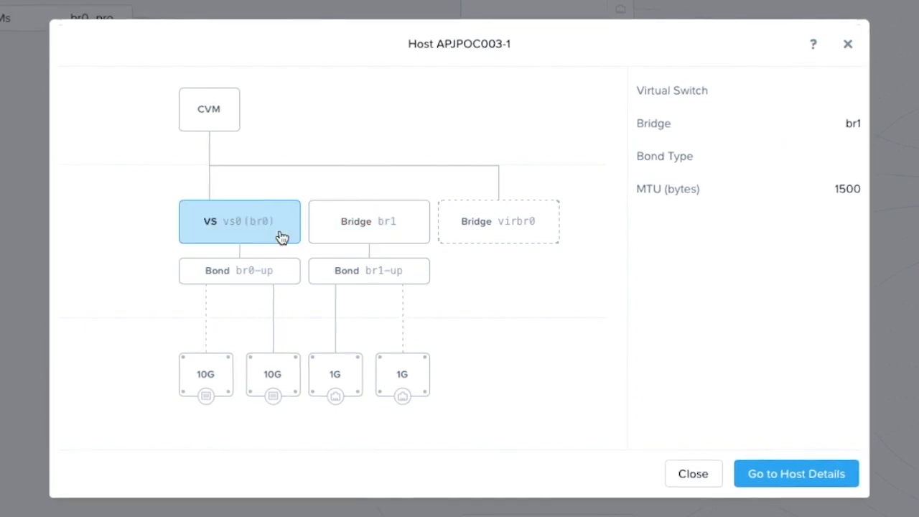
pyautogui.click(282, 279)
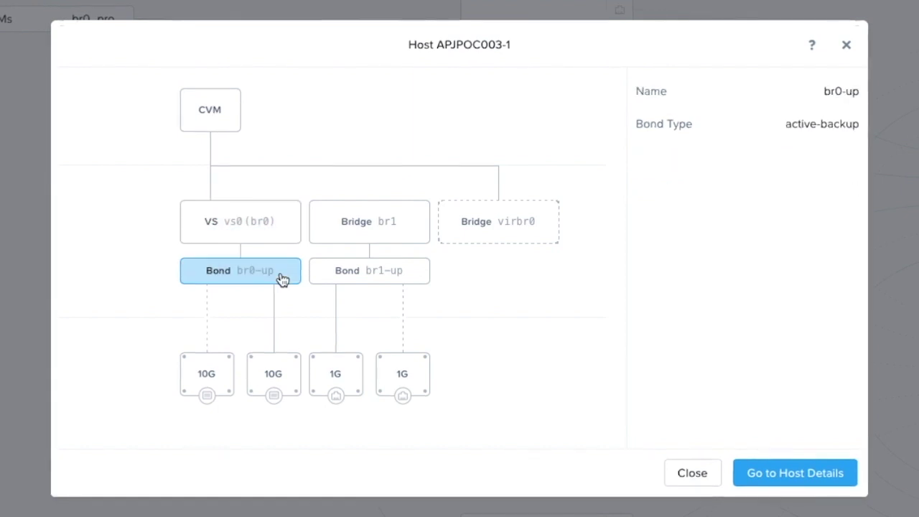
pyautogui.click(415, 280)
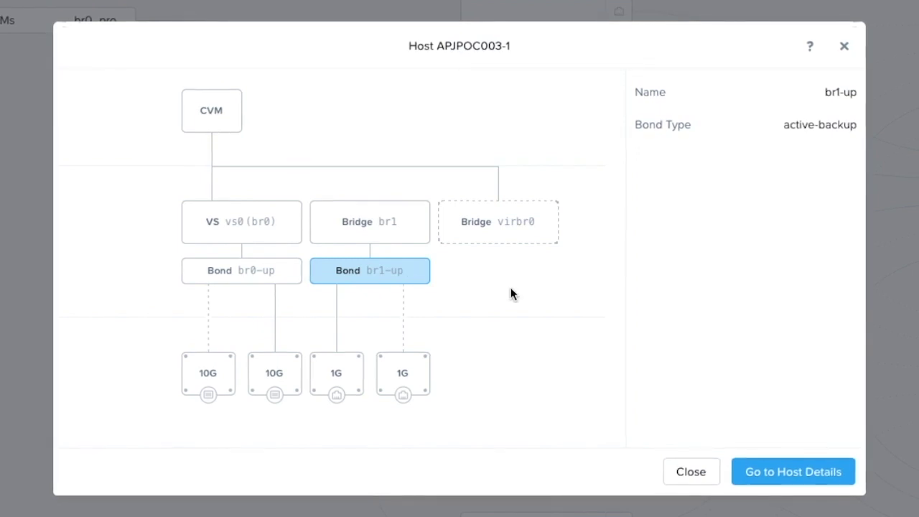
# - Convert bridge br1 to a virtual switch named vs1 with description 'production network'
pyautogui.click(696, 473)
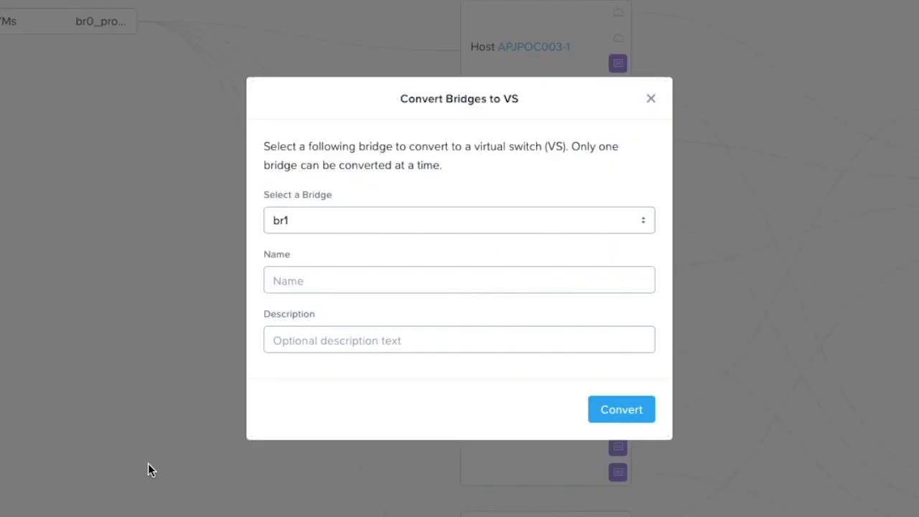
pyautogui.click(437, 285)
pyautogui.click(431, 226)
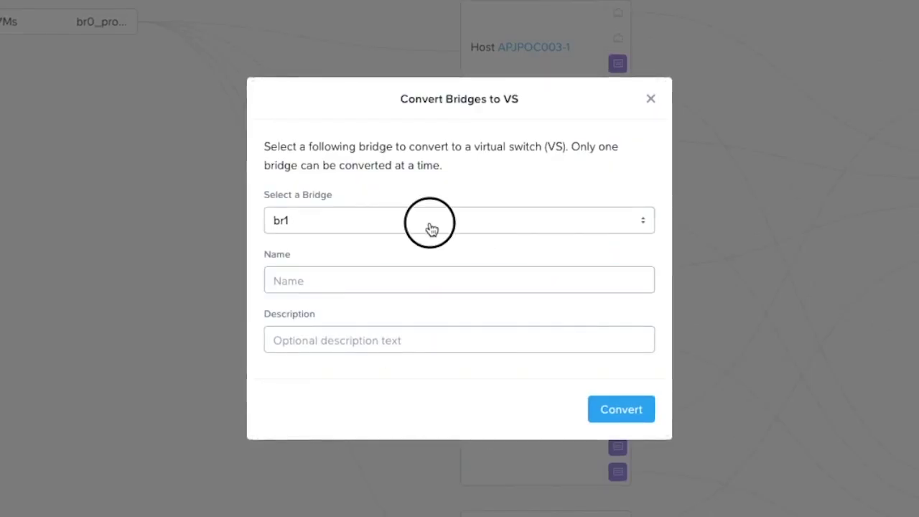
pyautogui.click(419, 247)
pyautogui.click(409, 271)
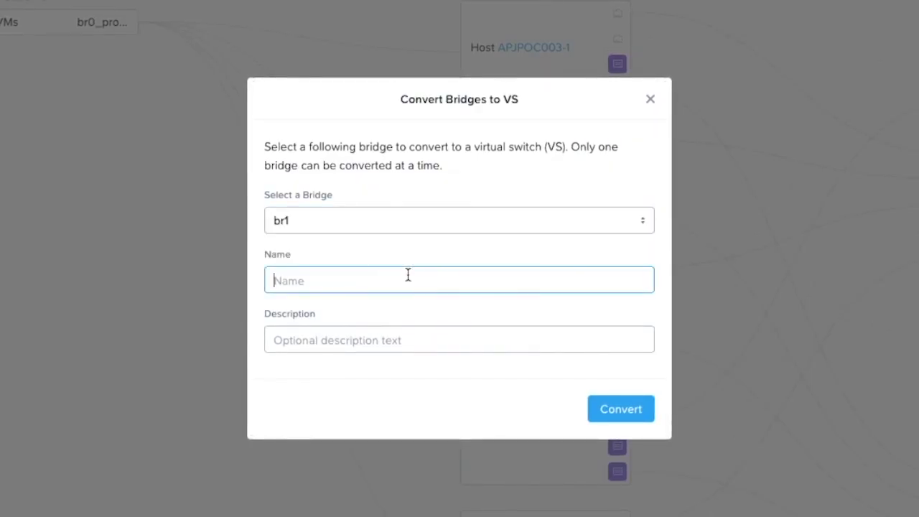
pyautogui.write('c')
pyautogui.press('BackSpace')
pyautogui.write('vs1')
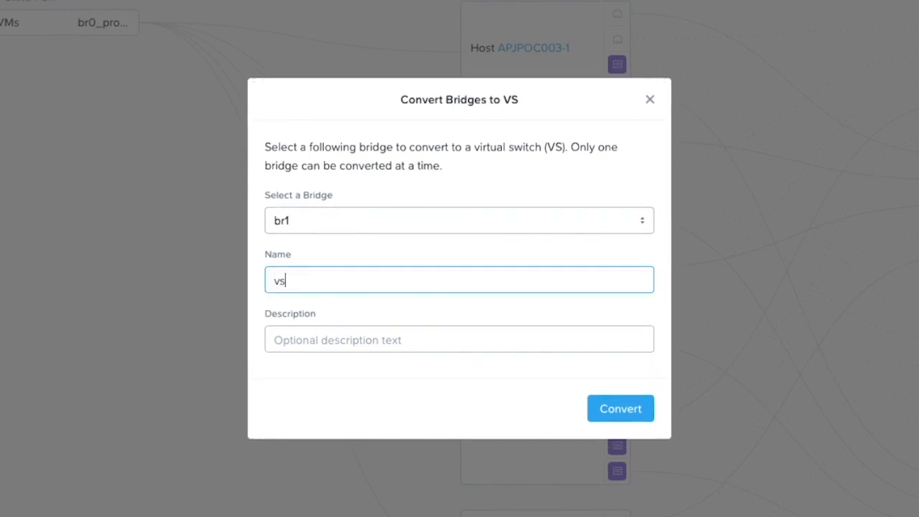
pyautogui.click(390, 338)
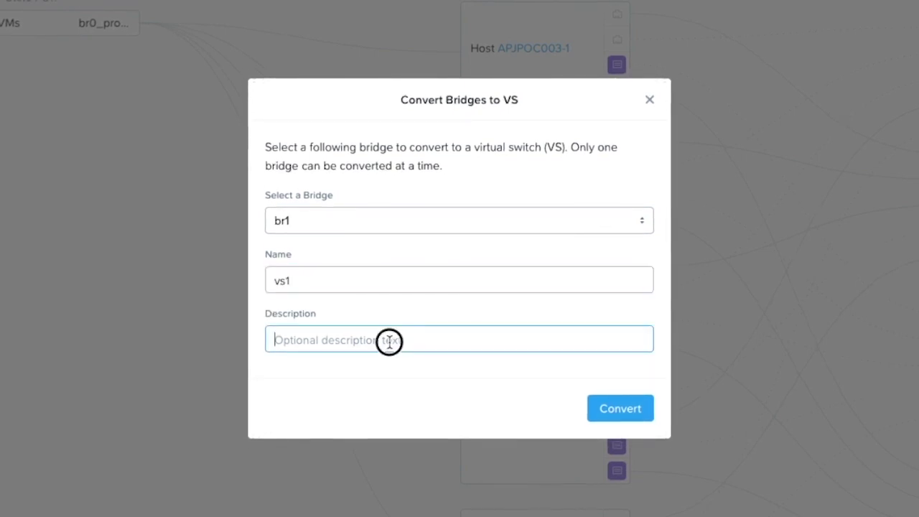
pyautogui.write('production n')
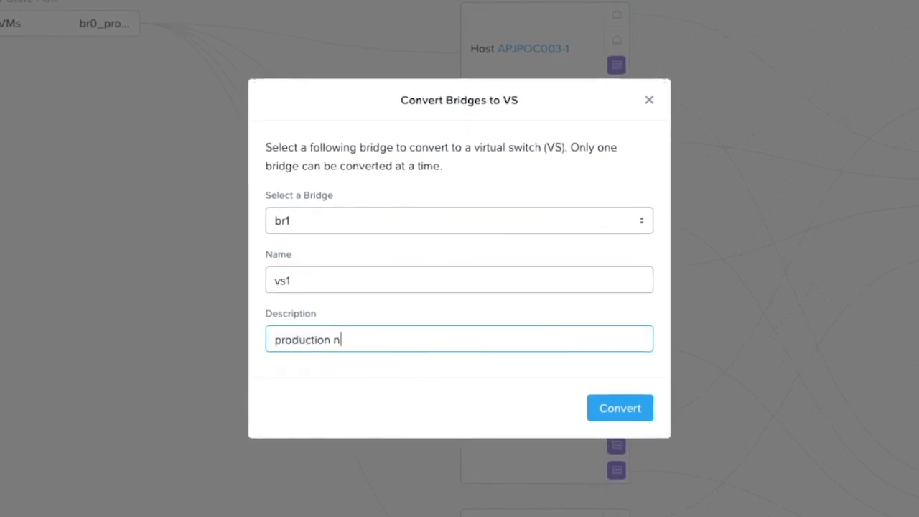
pyautogui.write('etwork')
pyautogui.click(619, 409)
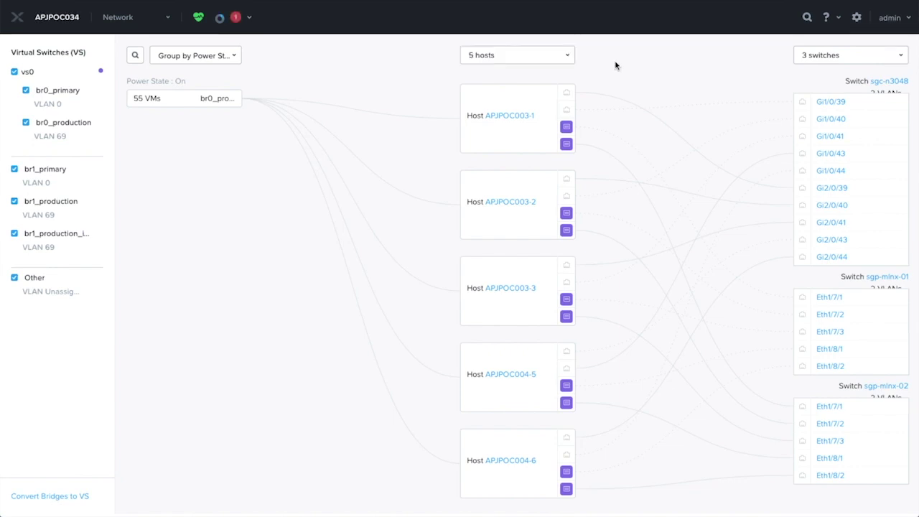
pyautogui.click(251, 19)
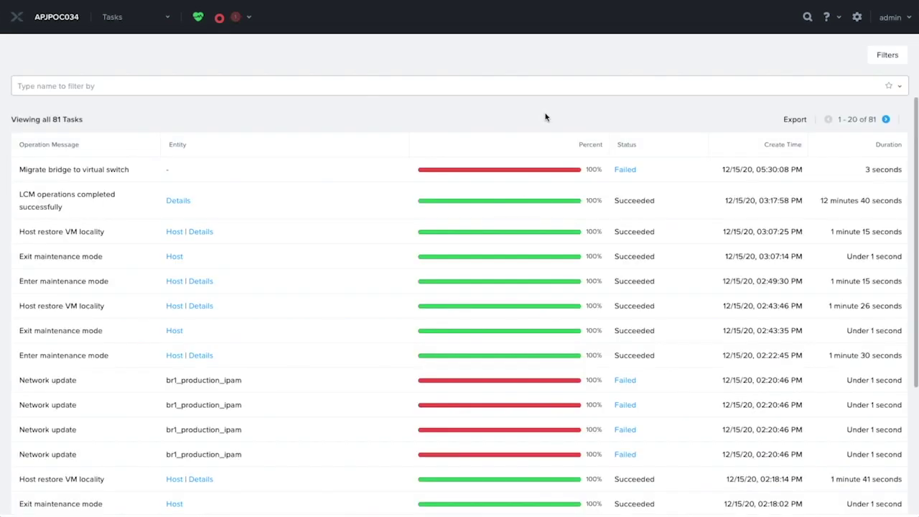
pyautogui.moveTo(630, 173)
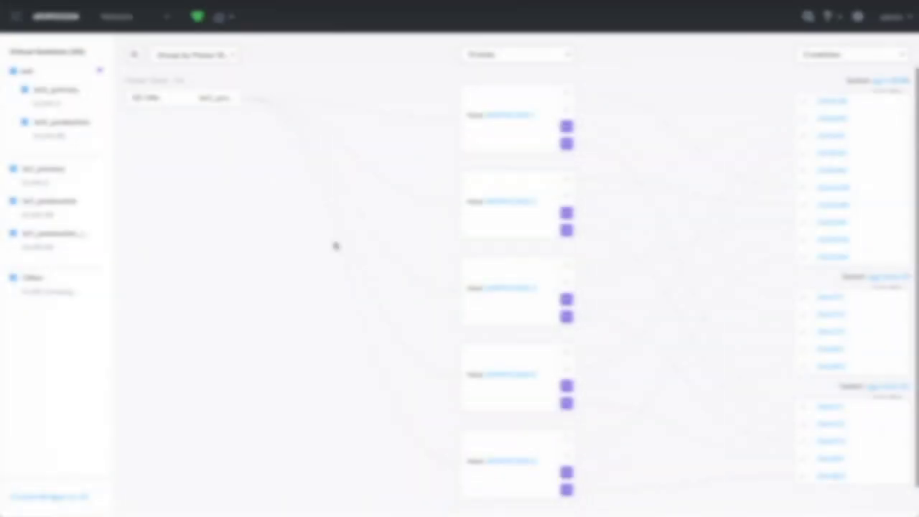
pyautogui.click(242, 179)
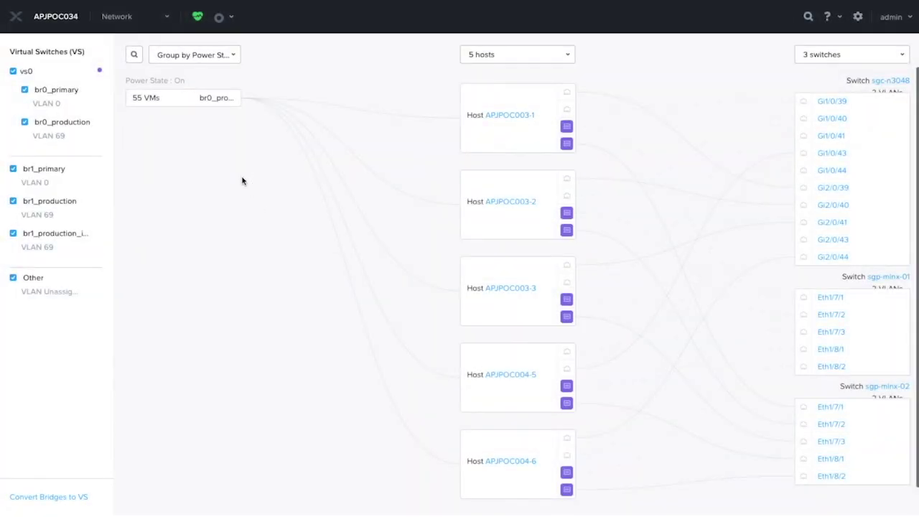
# - Resubmit the br1 conversion as vs1 with description 'Production Network' and check the migration task
pyautogui.click(55, 496)
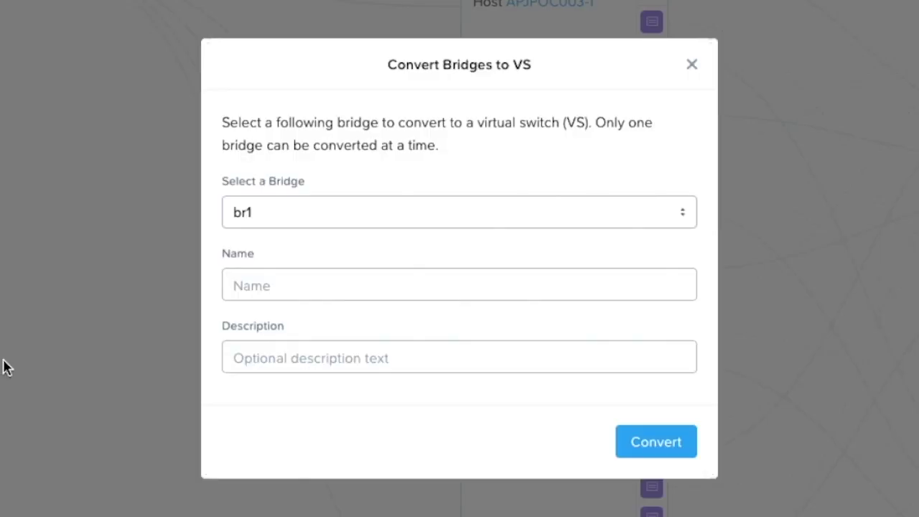
pyautogui.click(584, 213)
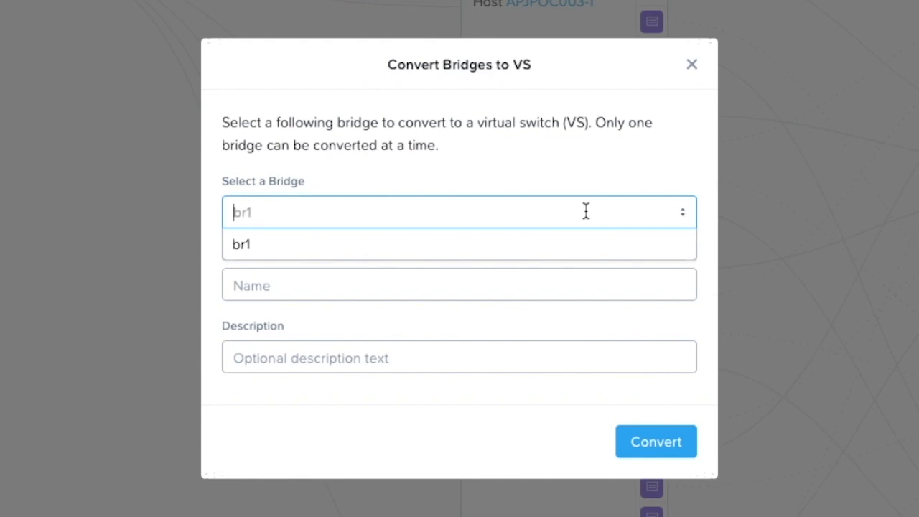
pyautogui.click(464, 250)
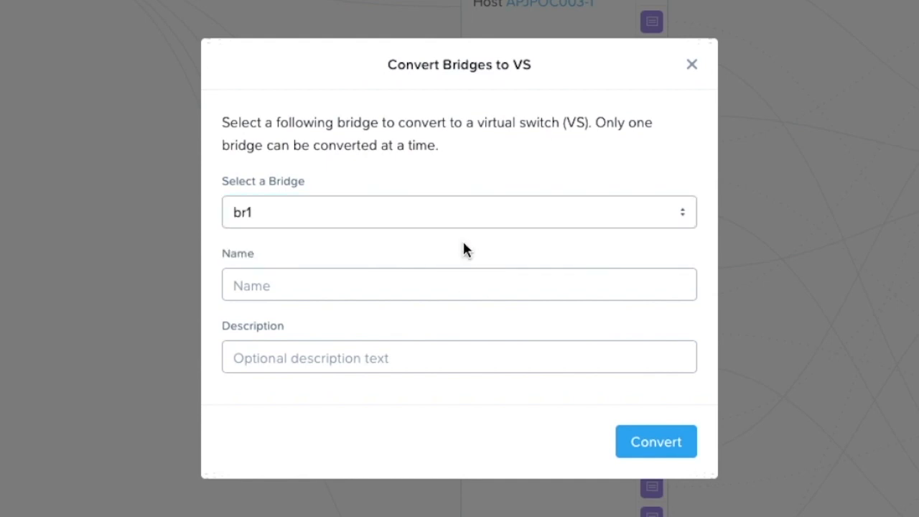
pyautogui.click(450, 283)
pyautogui.write('vs1')
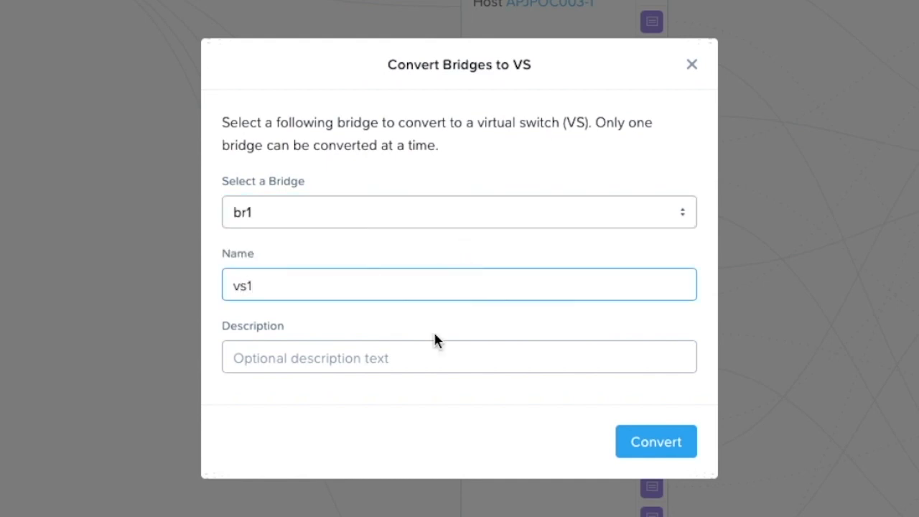
pyautogui.click(433, 357)
pyautogui.write('Production Network')
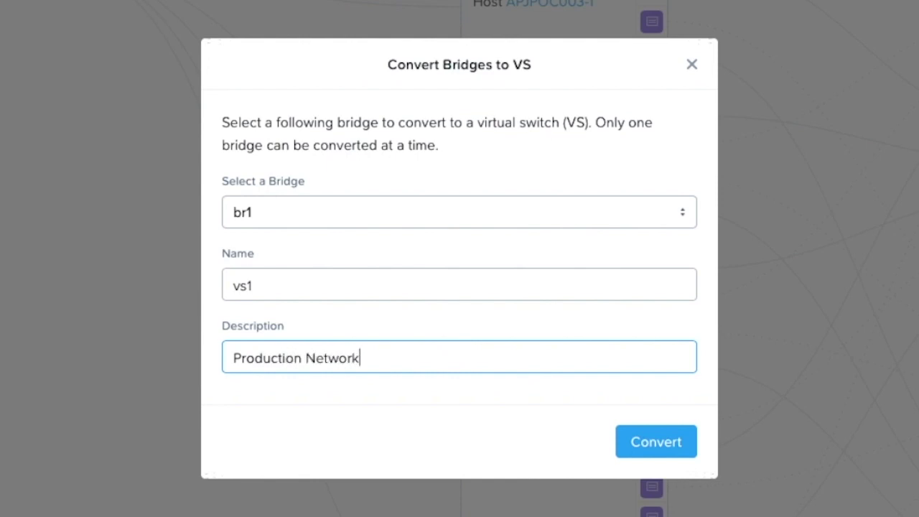
pyautogui.click(684, 445)
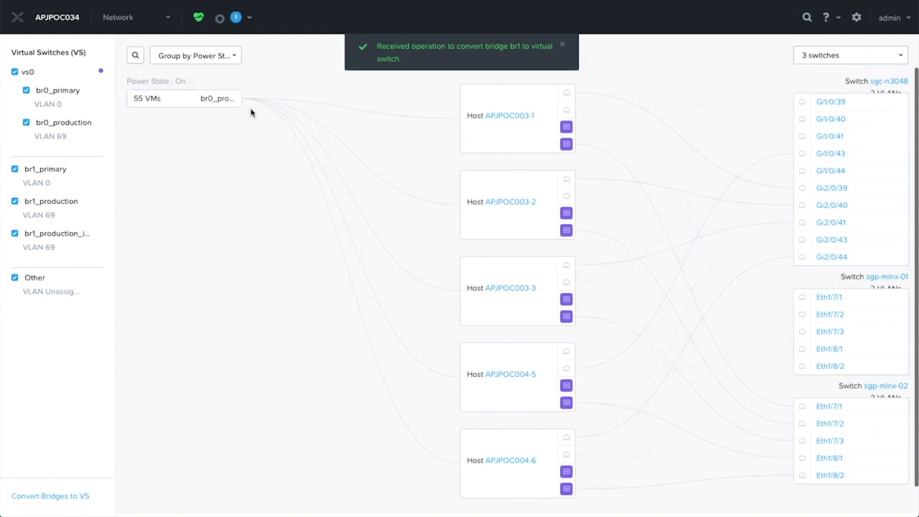
pyautogui.click(251, 19)
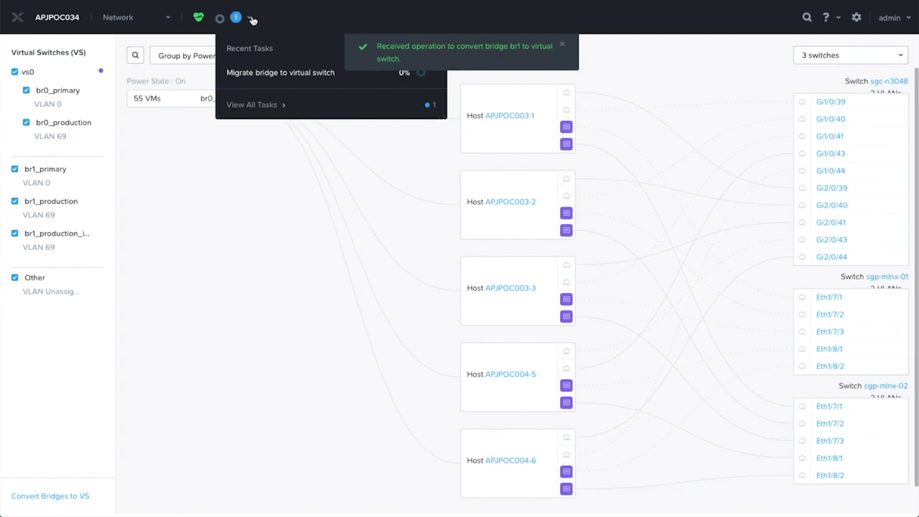
pyautogui.click(563, 48)
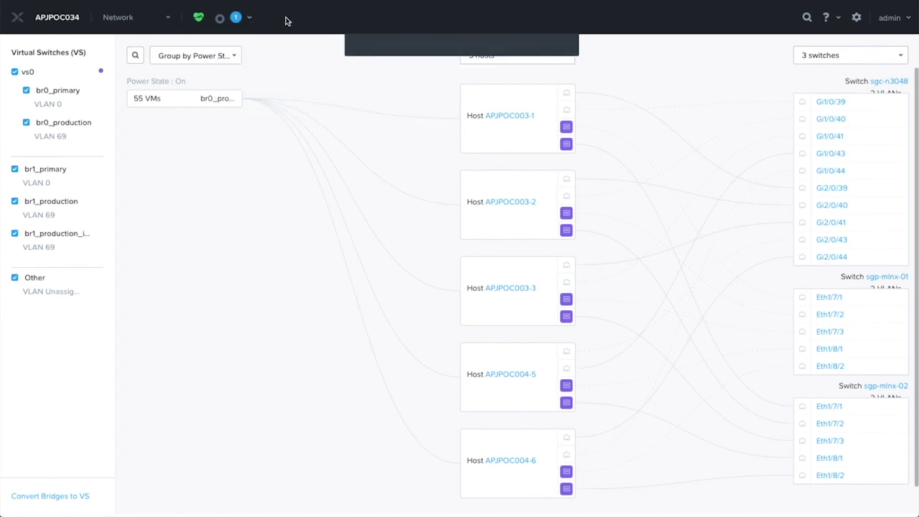
# - Open the full Tasks list to track the running migration alongside the failed first attempt
pyautogui.click(249, 17)
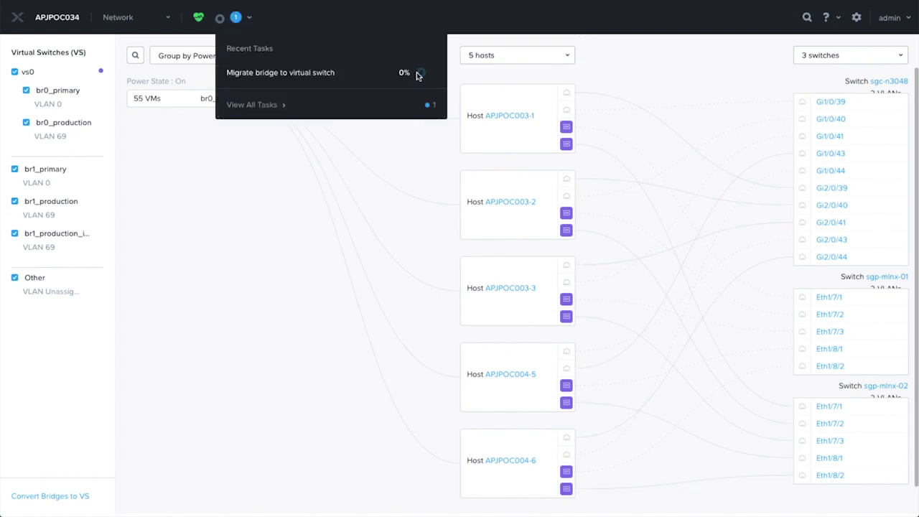
pyautogui.click(263, 106)
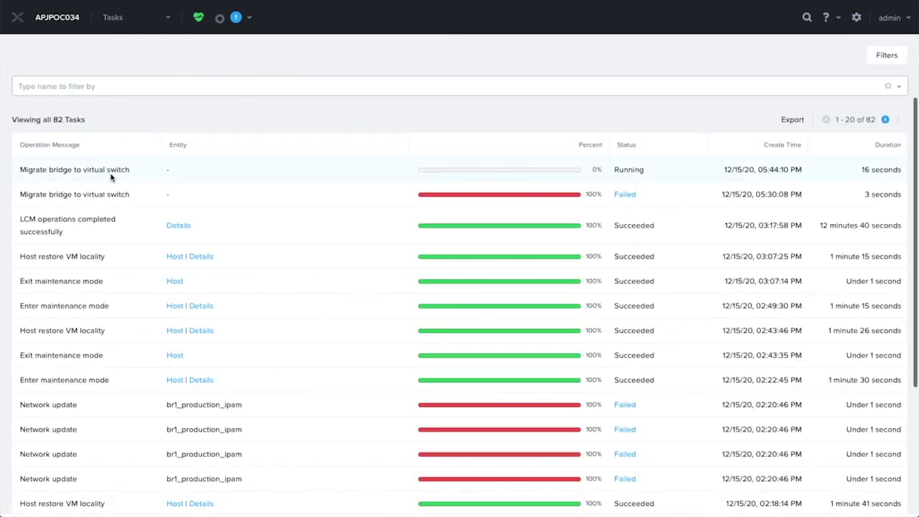
pyautogui.click(249, 20)
pyautogui.click(250, 20)
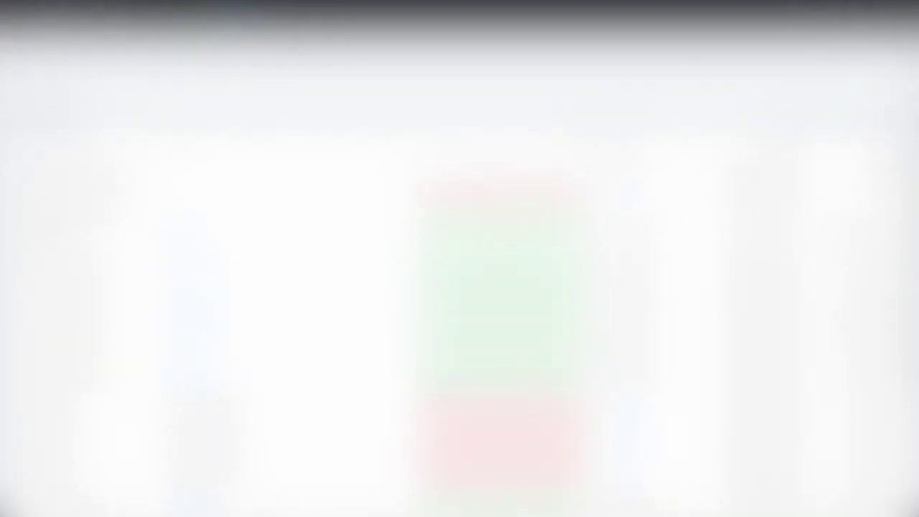
# - Go from the Tasks page back to the Network view
pyautogui.click(116, 22)
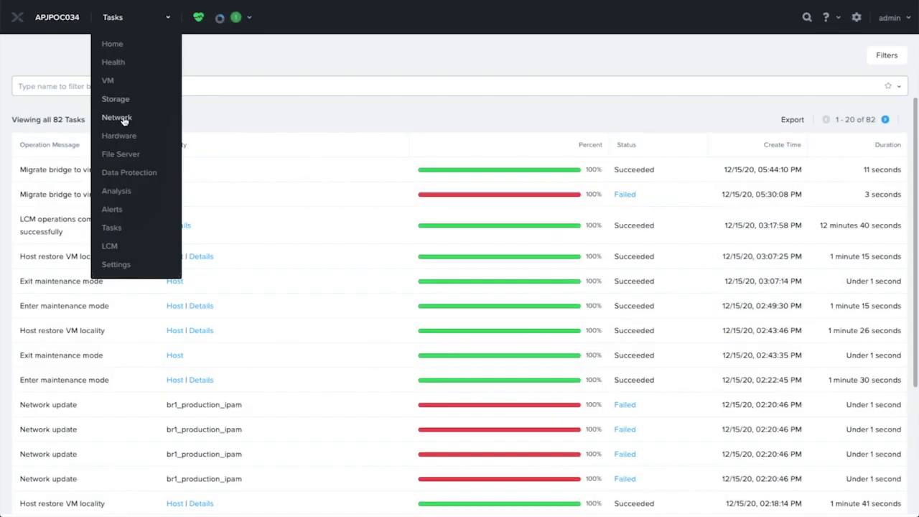
pyautogui.click(248, 55)
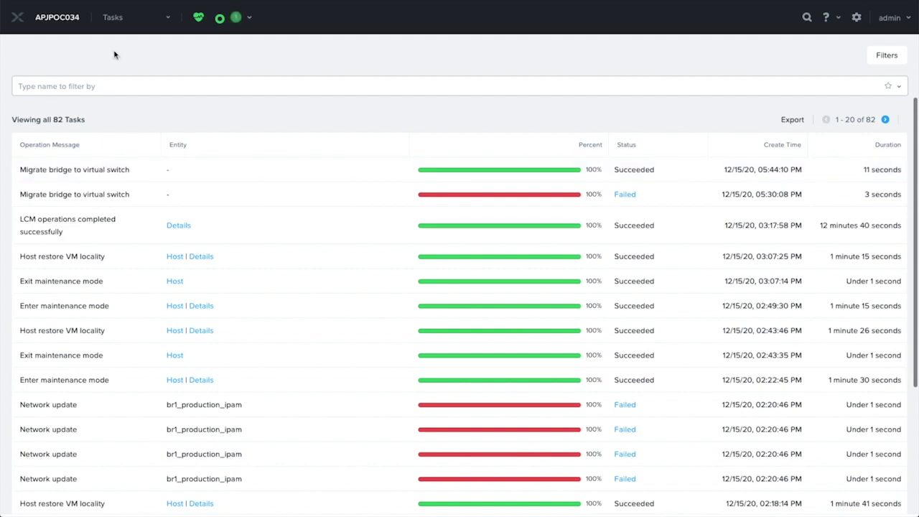
pyautogui.click(115, 18)
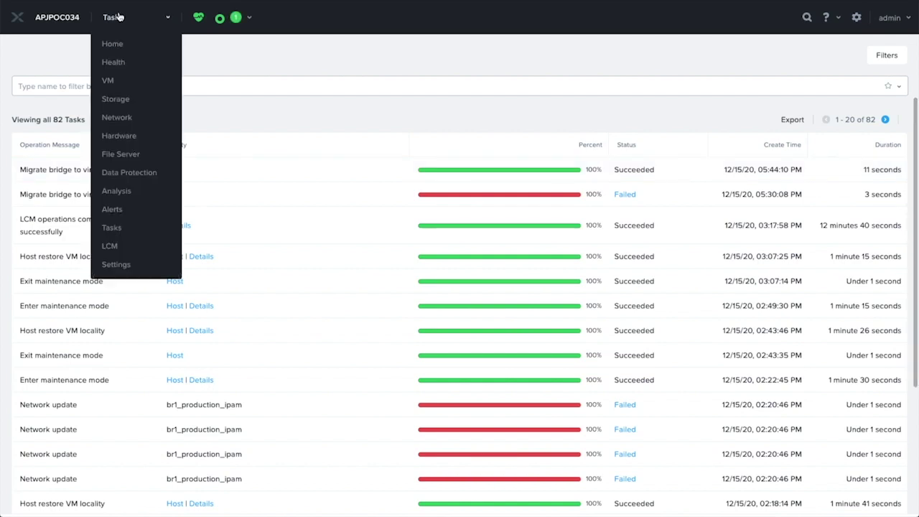
pyautogui.click(115, 117)
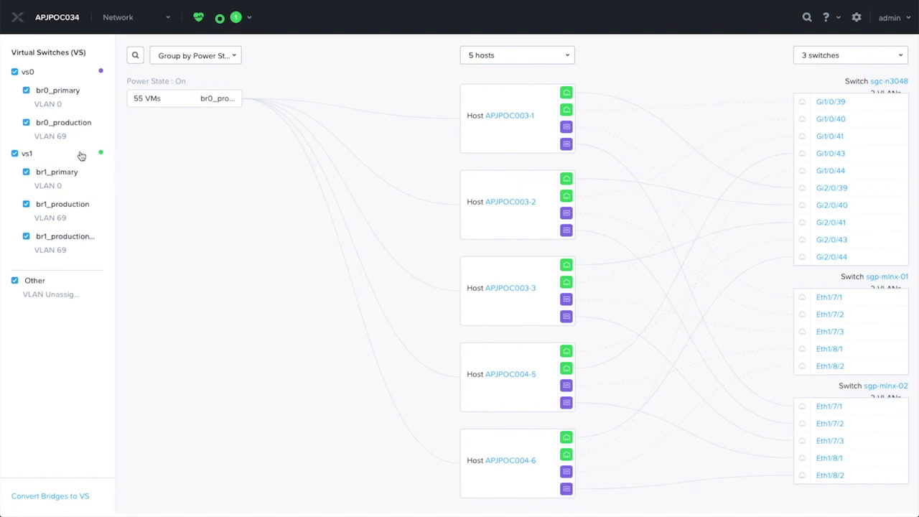
# - Hide and reshow vs1 in the topology to confirm it carries the br1 networks
pyautogui.click(15, 154)
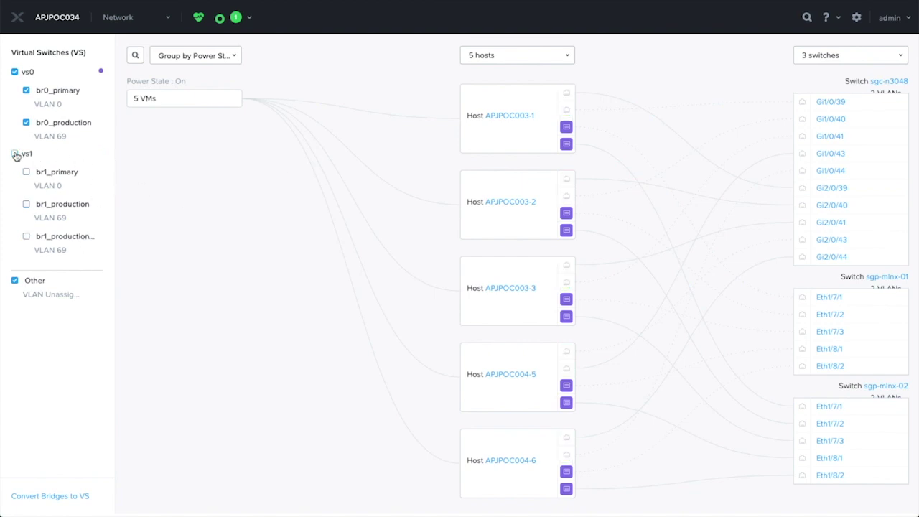
pyautogui.click(15, 155)
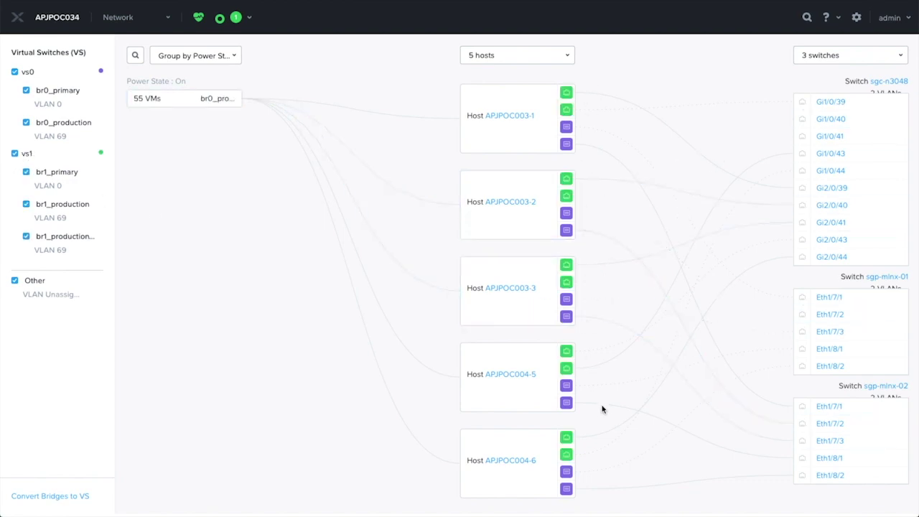
pyautogui.click(857, 17)
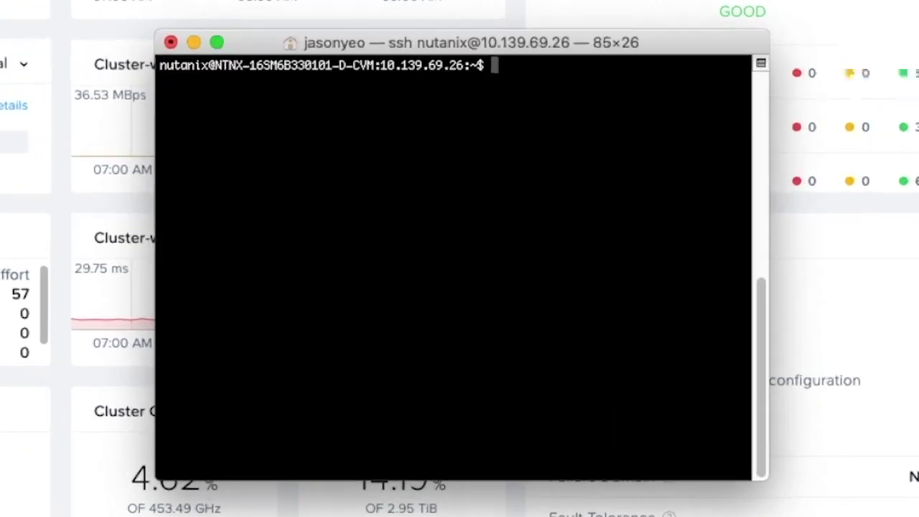
# - List br0's current uplinks with manage_ovs show_uplinks and recall the earlier update_uplinks command
pyautogui.write('mana')
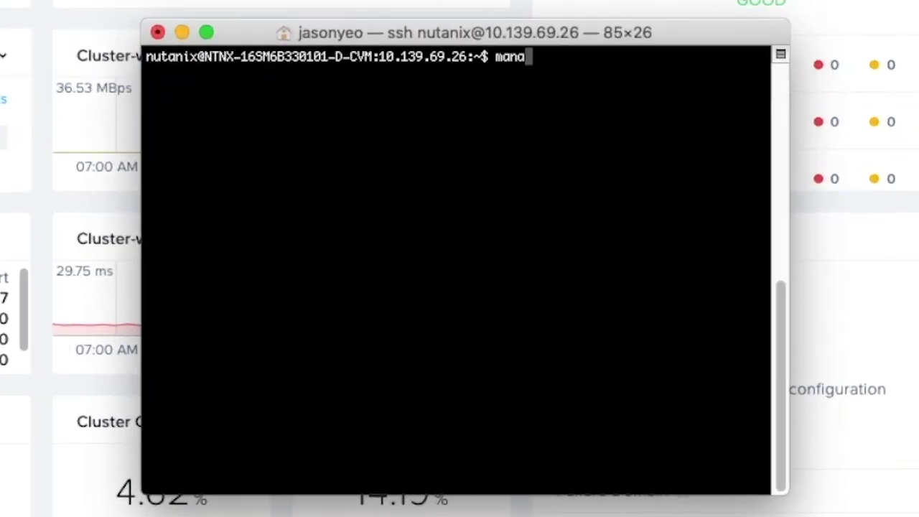
pyautogui.write('ge_ovs sho')
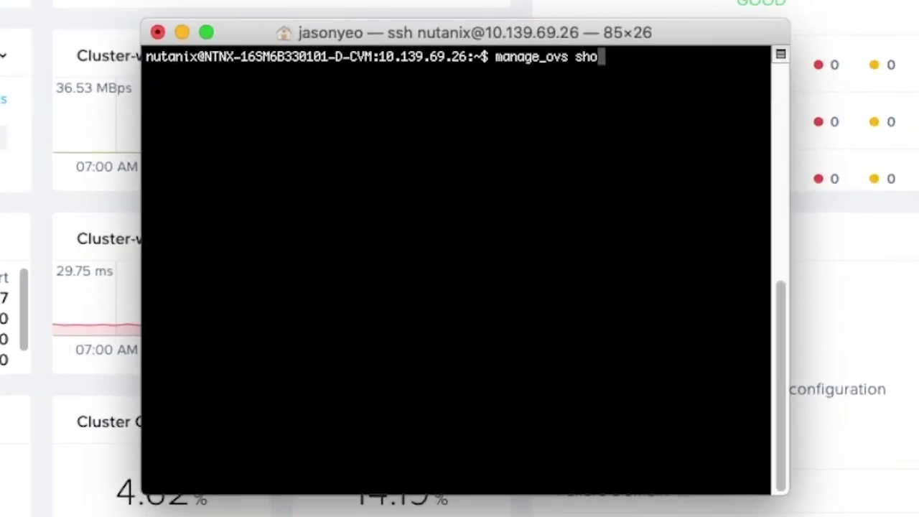
pyautogui.write('w_uplinks')
pyautogui.press('Return')
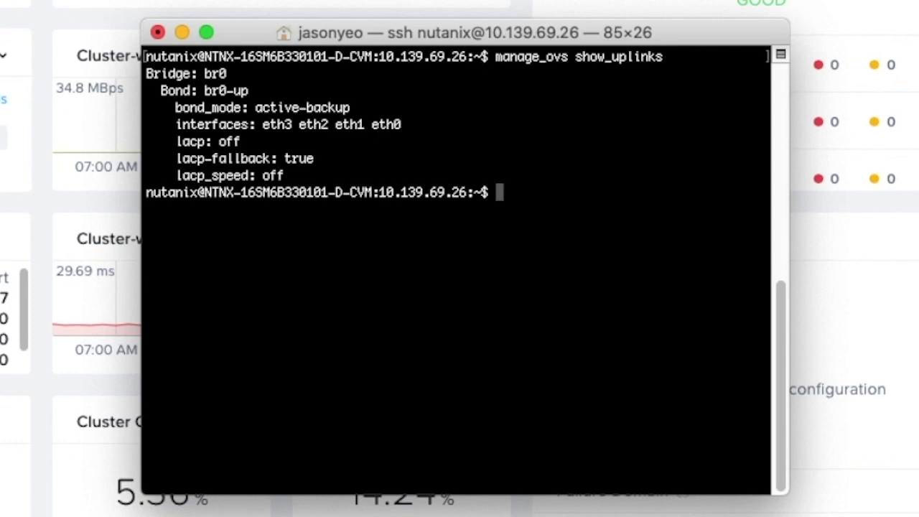
pyautogui.write('manage_ovs')
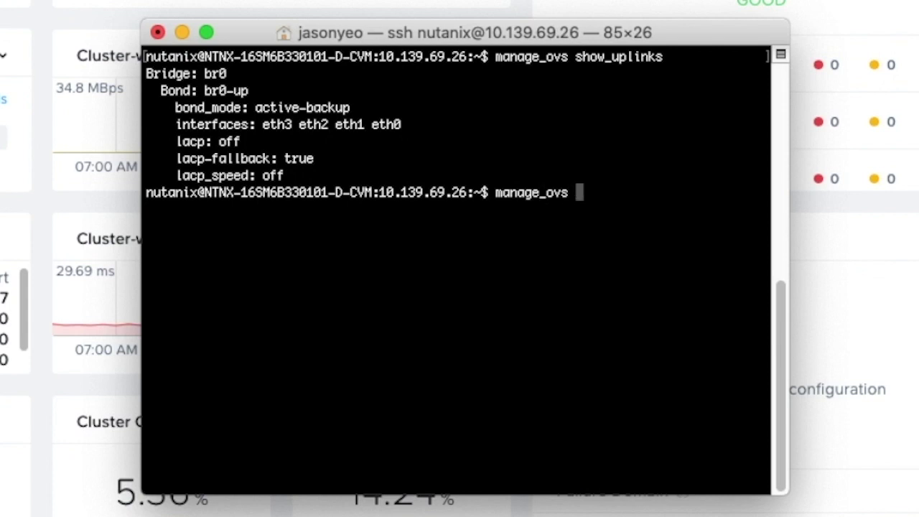
pyautogui.press('Up')
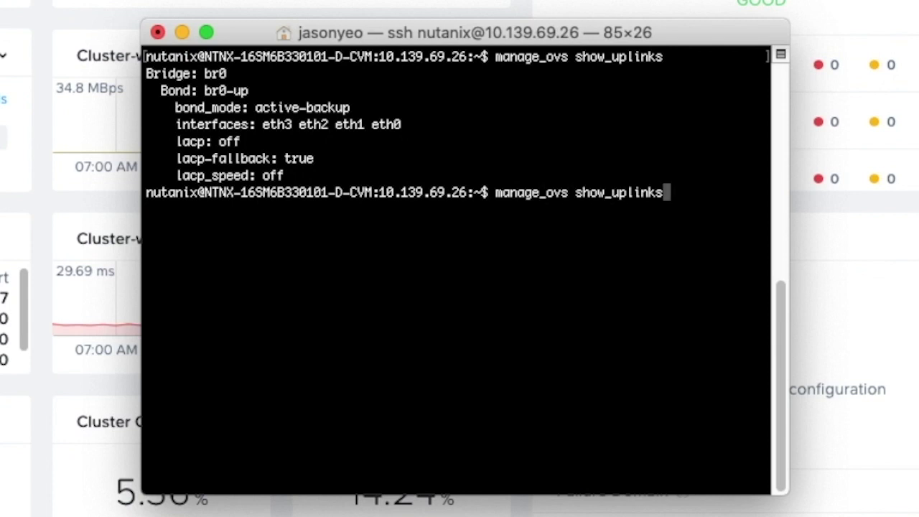
pyautogui.press('Up')
pyautogui.press('Up')
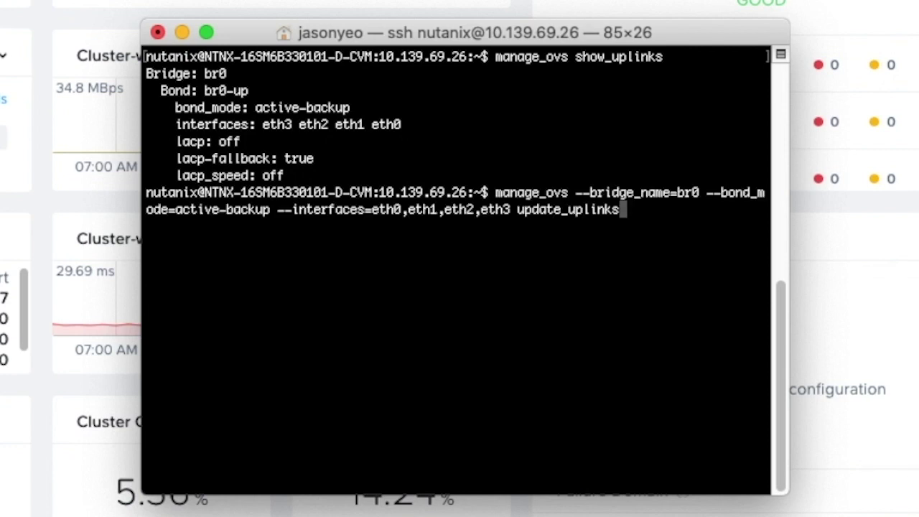
# - Rerun update_uplinks on br0 without eth0,eth1, confirm with y, and verify uplinks show eth3 eth2
pyautogui.press('Left')
pyautogui.press('Left')
pyautogui.press('Left')
pyautogui.press('Left')
pyautogui.press('Left')
pyautogui.press('Left')
pyautogui.press('Left')
pyautogui.press('Left')
pyautogui.press('Left')
pyautogui.press('Left')
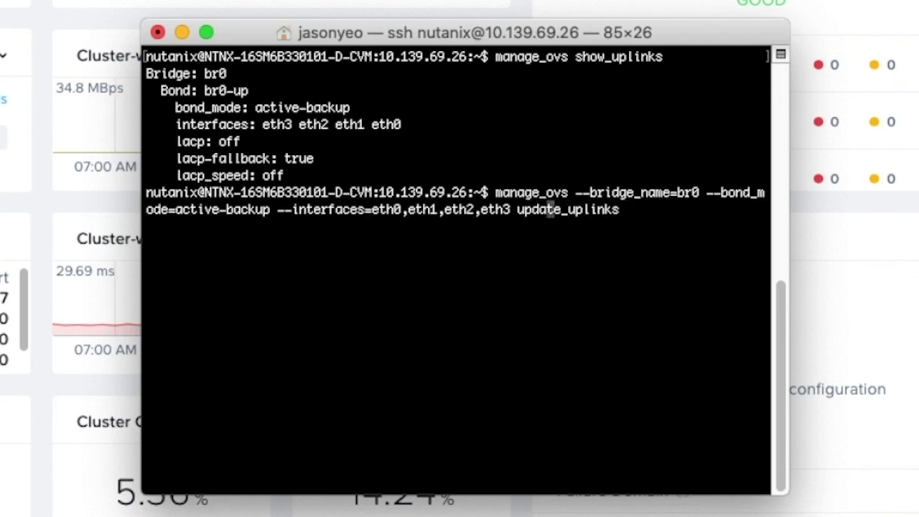
pyautogui.press('Left')
pyautogui.press('Left')
pyautogui.press('Left')
pyautogui.press('Left')
pyautogui.press('Left')
pyautogui.press('Left')
pyautogui.press('Left')
pyautogui.press('Left')
pyautogui.press('Left')
pyautogui.press('Left')
pyautogui.press('Left')
pyautogui.press('Left')
pyautogui.press('Left')
pyautogui.press('Left')
pyautogui.press('BackSpace')
pyautogui.press('BackSpace')
pyautogui.press('BackSpace')
pyautogui.press('BackSpace')
pyautogui.press('BackSpace')
pyautogui.press('BackSpace')
pyautogui.press('BackSpace')
pyautogui.press('BackSpace')
pyautogui.press('BackSpace')
pyautogui.press('BackSpace')
pyautogui.press('Return')
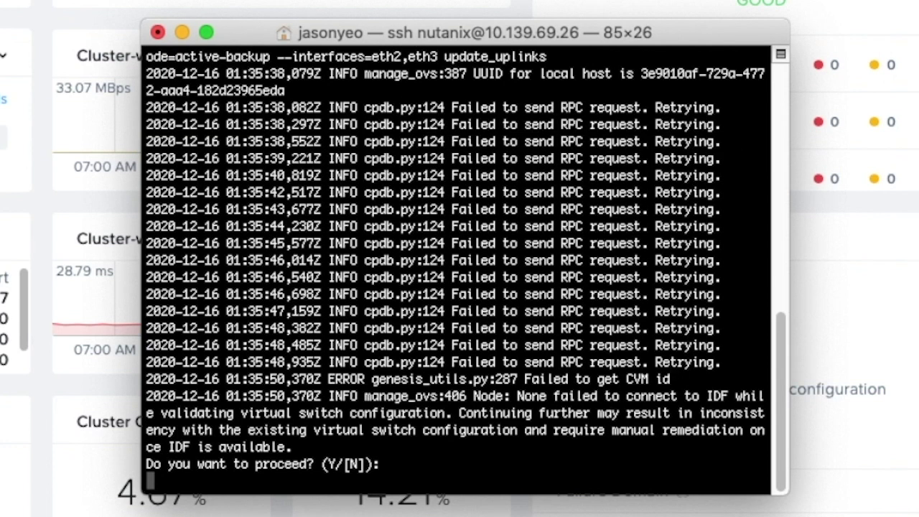
pyautogui.write('y')
pyautogui.press('Return')
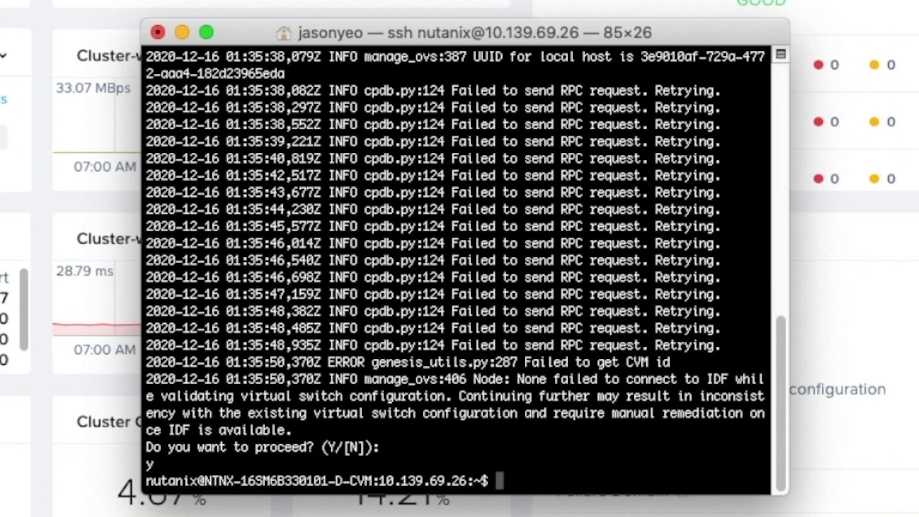
pyautogui.write('manage_ovs show_uplinks')
pyautogui.press('Return')
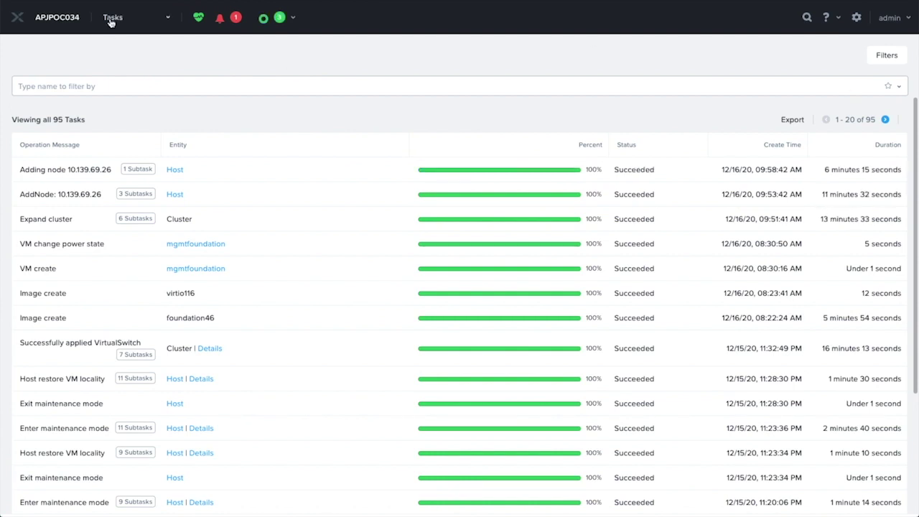
# - View the Hardware table listing seven hosts including APJPOC004-8, then go to Settings
pyautogui.click(109, 19)
pyautogui.click(118, 136)
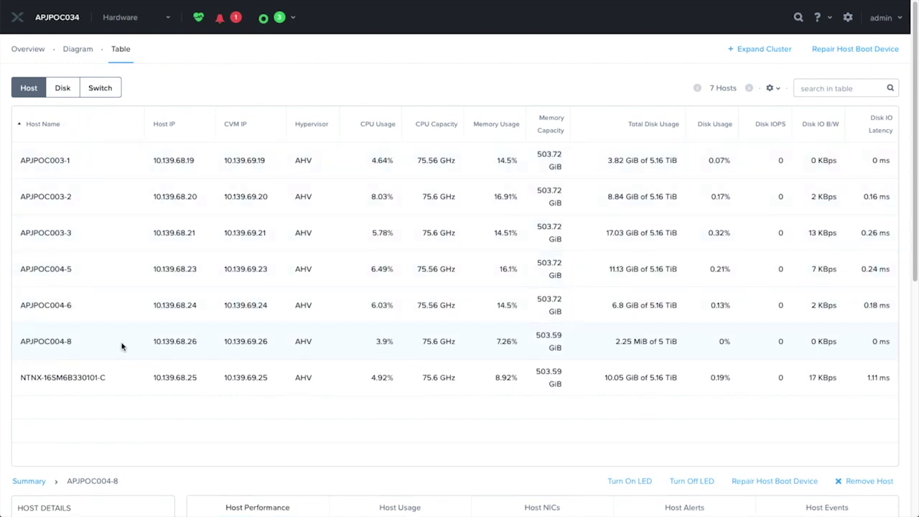
pyautogui.click(119, 19)
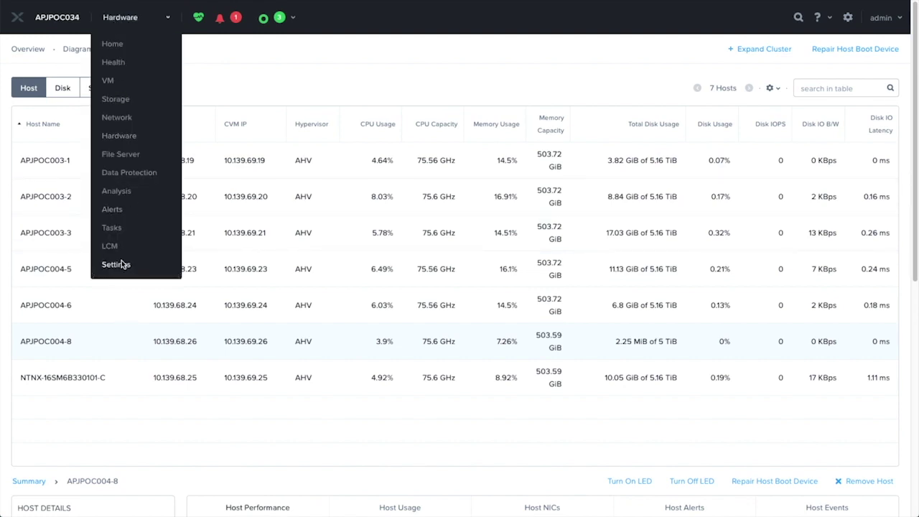
pyautogui.click(117, 263)
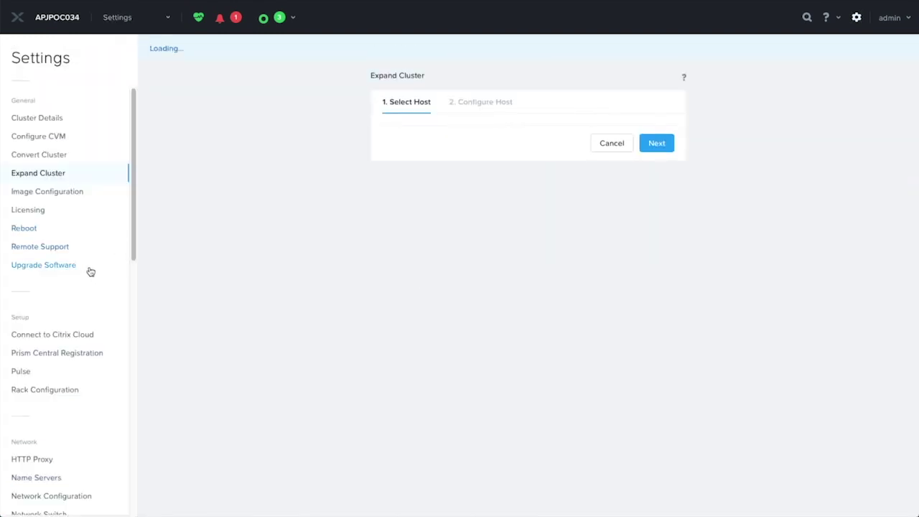
# - Inspect vs0's uplinks, seeing APJPOC004-8 on eth2/eth3, then cancel without saving
pyautogui.click(50, 496)
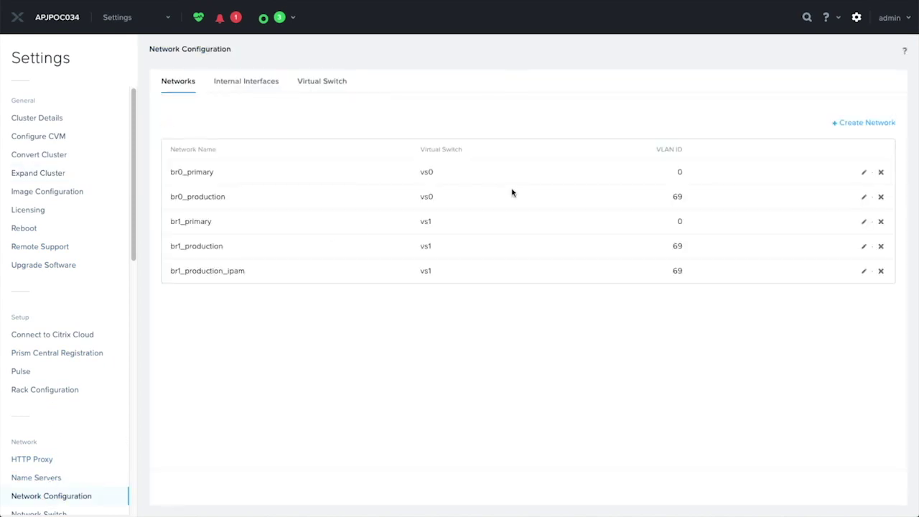
pyautogui.click(338, 88)
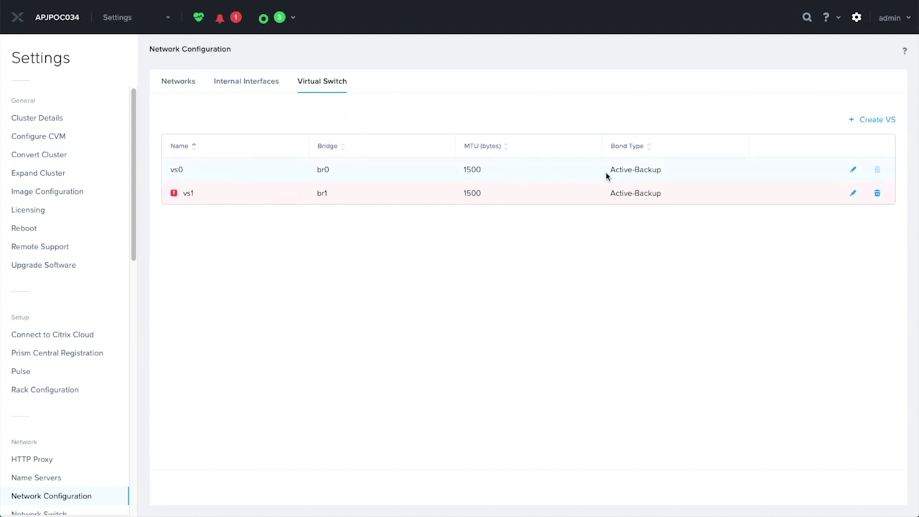
pyautogui.click(853, 169)
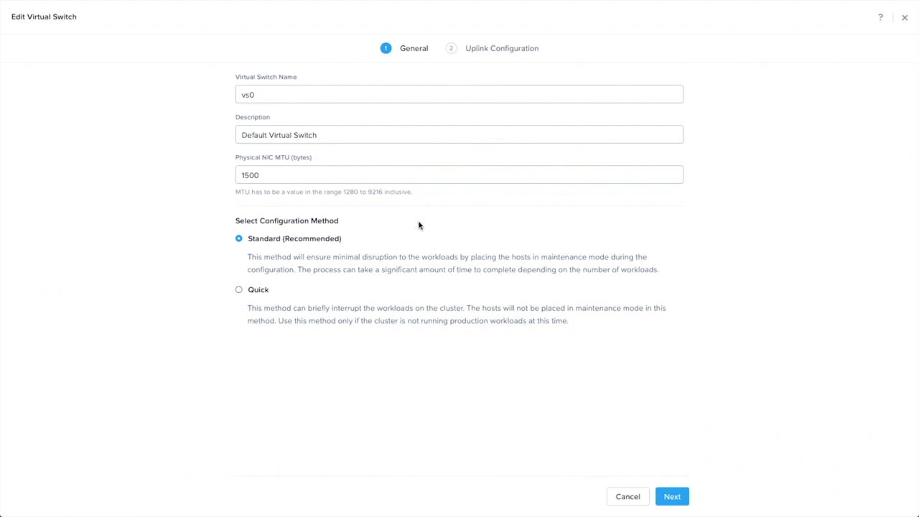
pyautogui.click(678, 497)
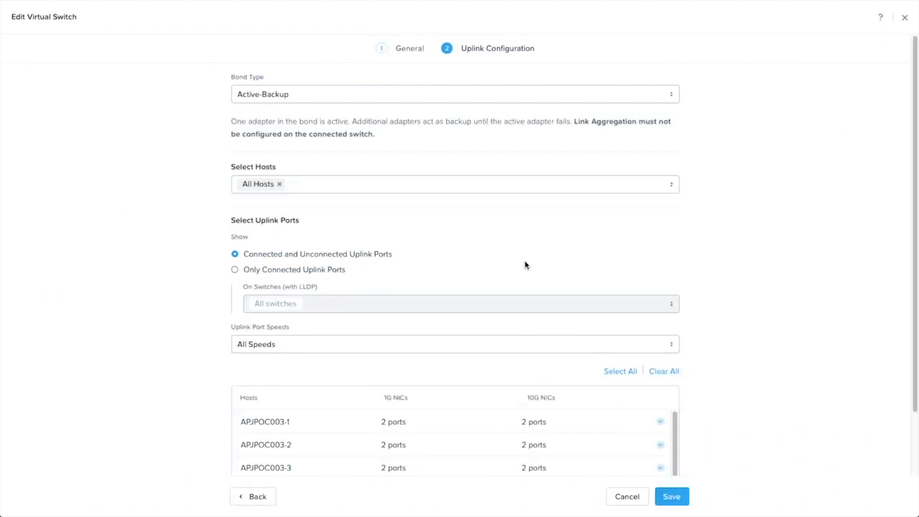
pyautogui.scroll(-2, 718, 323)
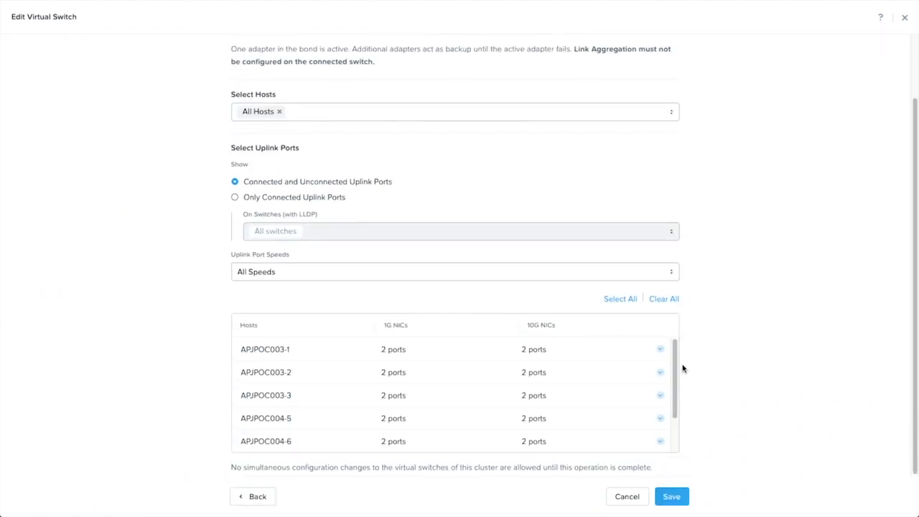
pyautogui.moveTo(676, 366); pyautogui.dragTo(673, 425)
pyautogui.click(661, 438)
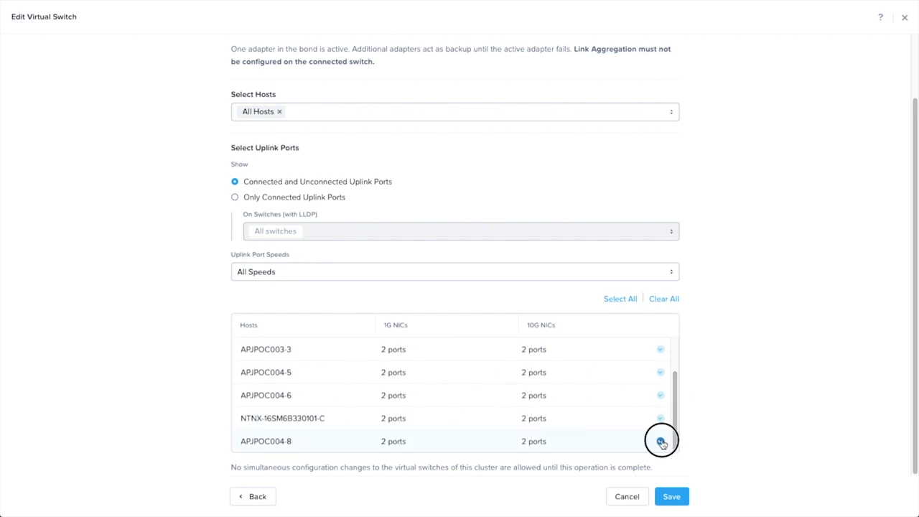
pyautogui.moveTo(677, 408); pyautogui.dragTo(677, 441)
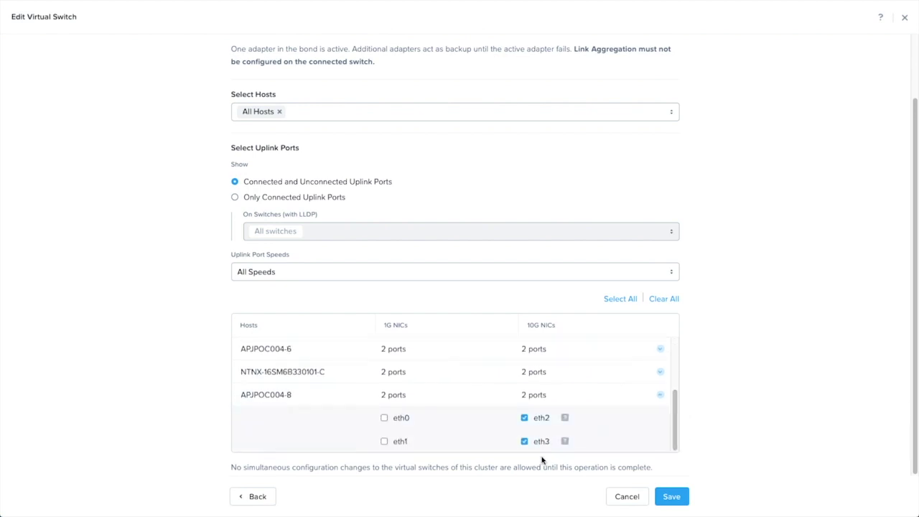
pyautogui.click(630, 502)
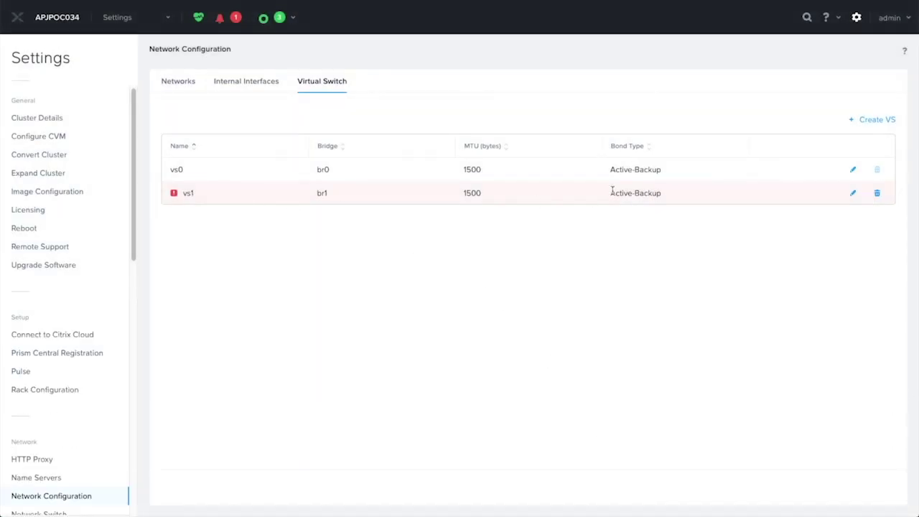
pyautogui.click(119, 16)
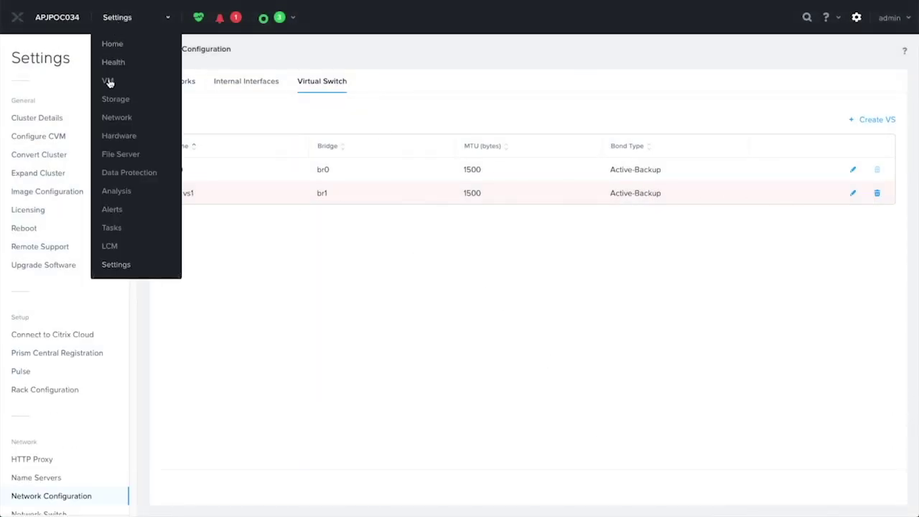
pyautogui.click(117, 117)
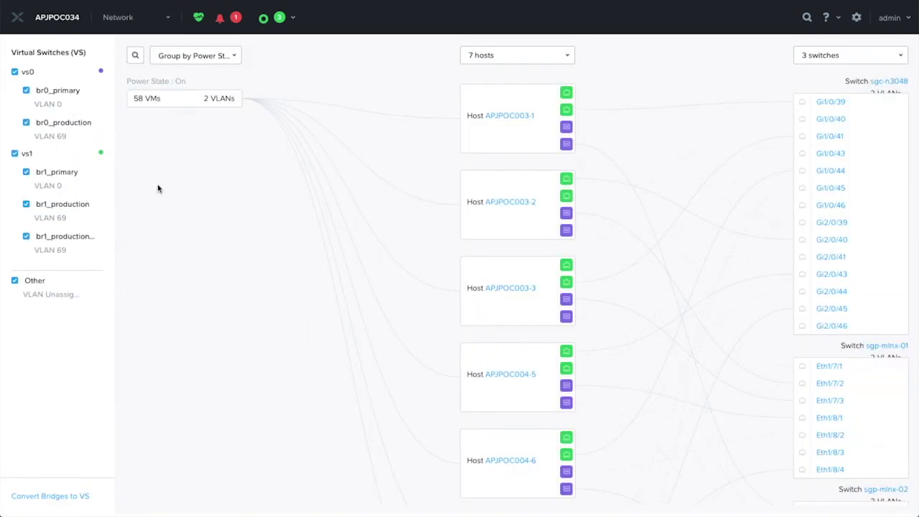
pyautogui.scroll(-5, 269, 306)
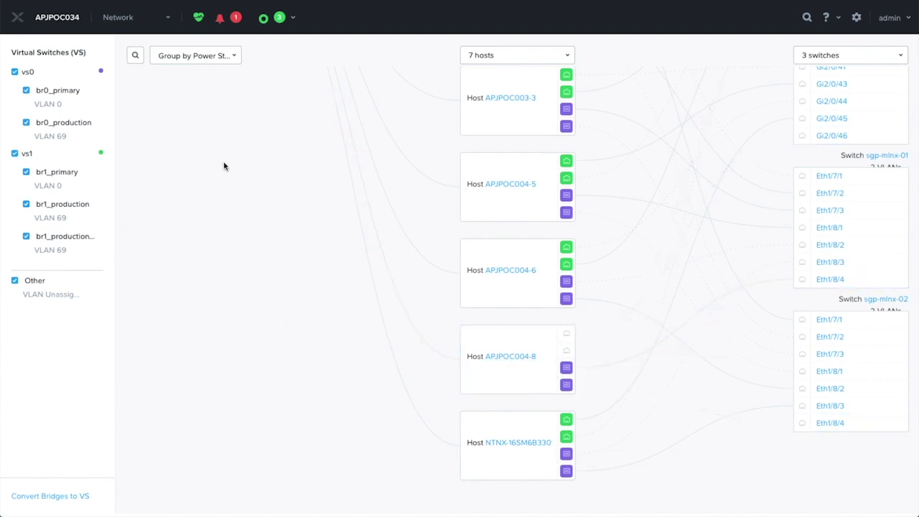
pyautogui.click(129, 23)
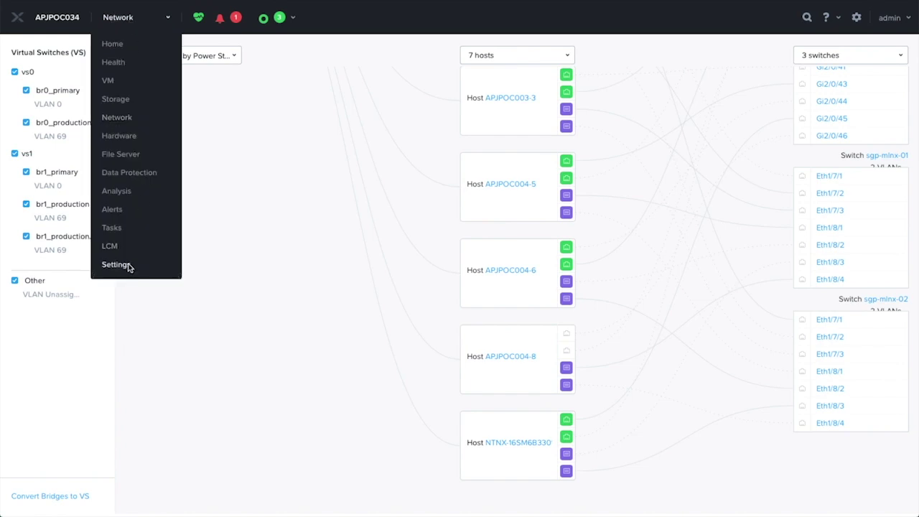
pyautogui.click(130, 265)
pyautogui.scroll(-4, 100, 253)
pyautogui.click(320, 82)
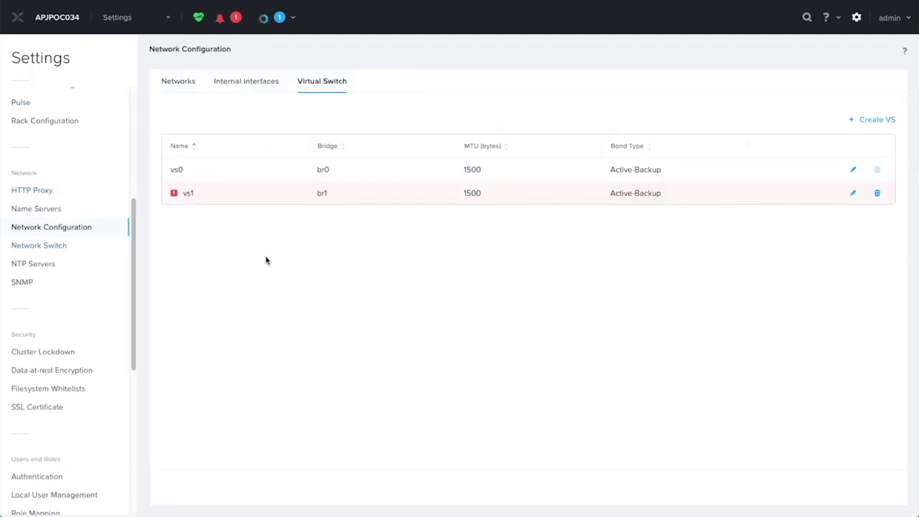
# - Check the critical virtual switch alert and start a Quick-method edit of vs1
pyautogui.click(220, 18)
pyautogui.click(853, 193)
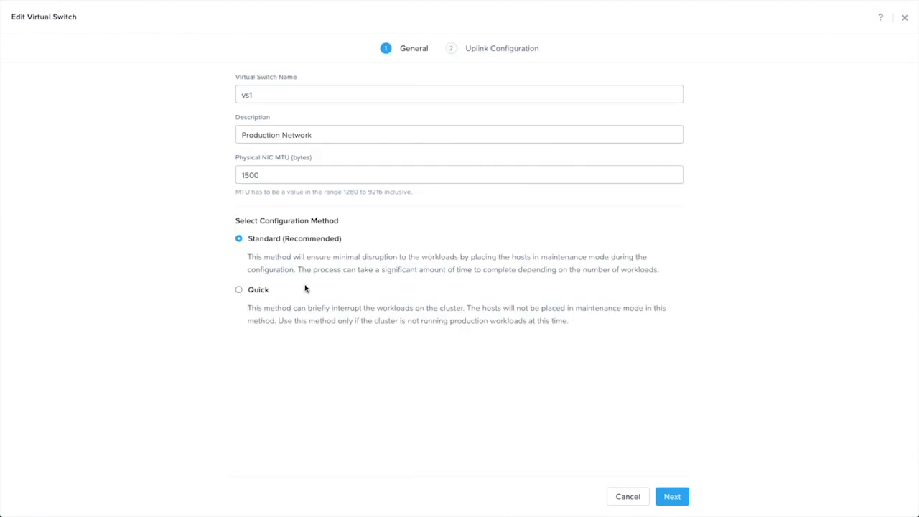
pyautogui.click(241, 291)
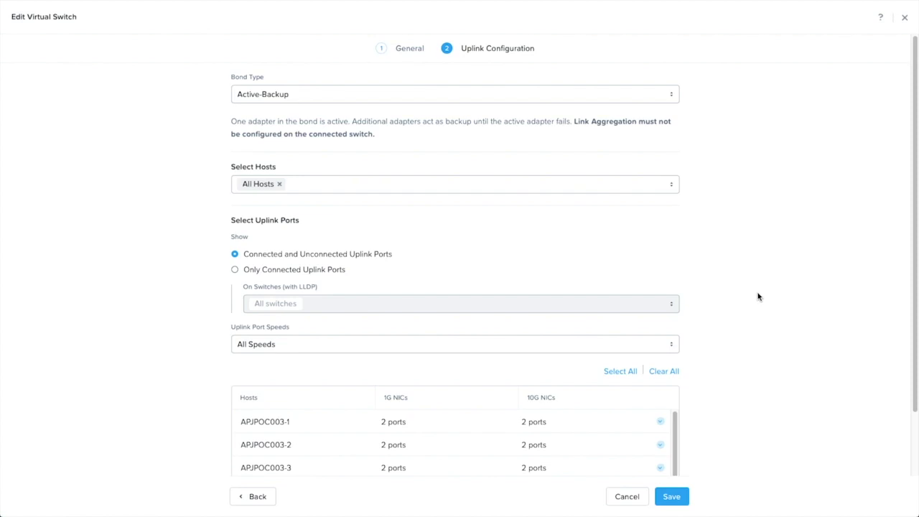
# - Tick APJPOC004-8's eth0 and eth1 uplinks for vs1 and save the change
pyautogui.scroll(-1, 757, 297)
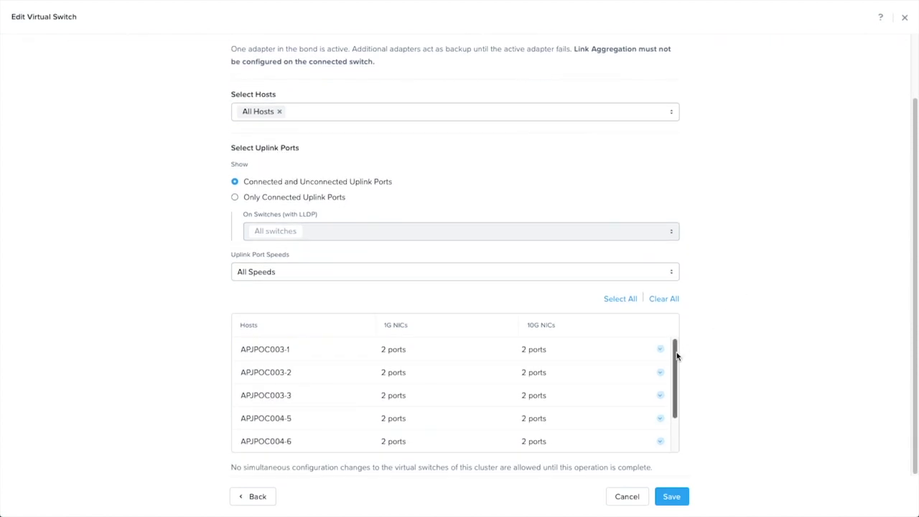
pyautogui.moveTo(677, 355); pyautogui.dragTo(671, 384)
pyautogui.click(664, 430)
pyautogui.click(660, 441)
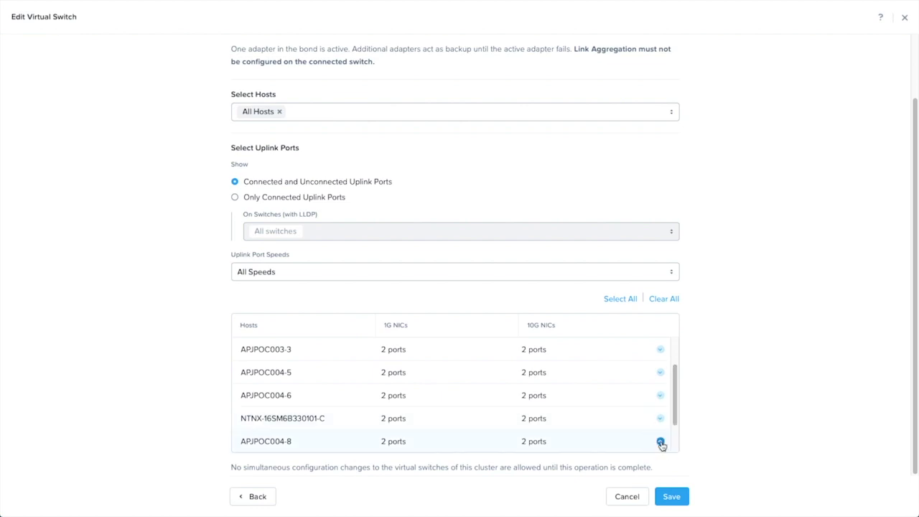
pyautogui.click(384, 419)
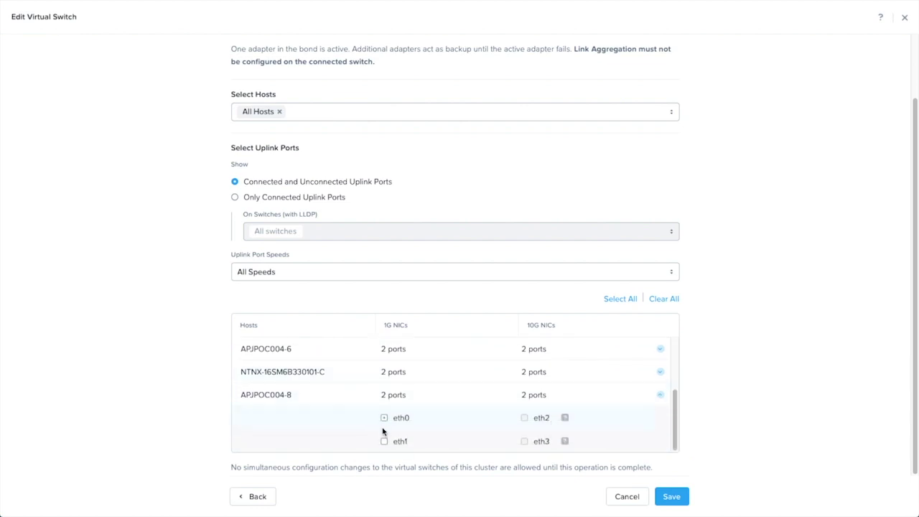
pyautogui.click(384, 441)
pyautogui.click(667, 498)
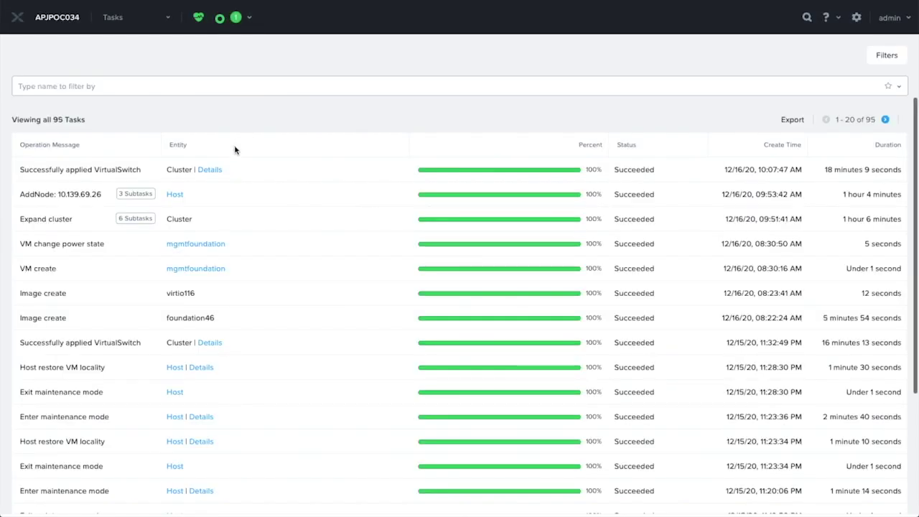
# - Confirm the VirtualSwitch task succeeded, then inspect APJPOC004-8's ports in the Network topology
pyautogui.click(109, 18)
pyautogui.click(249, 18)
pyautogui.click(113, 18)
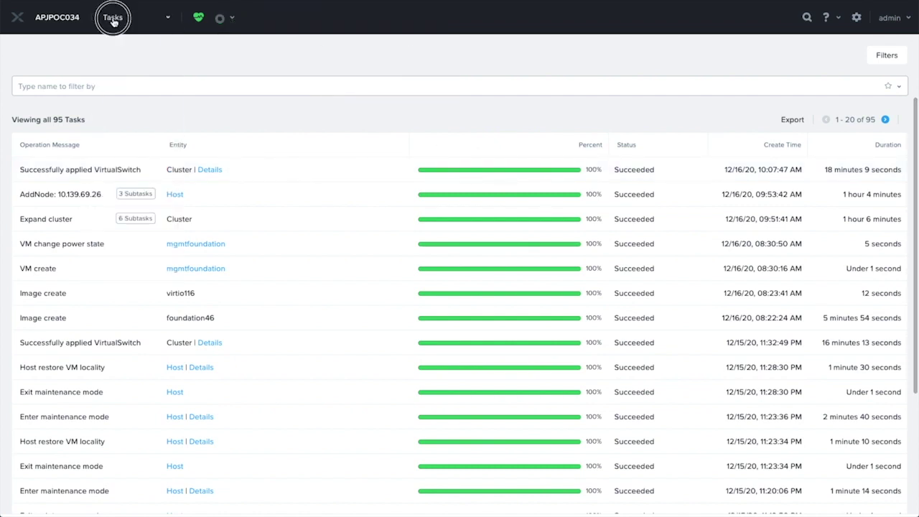
pyautogui.click(117, 120)
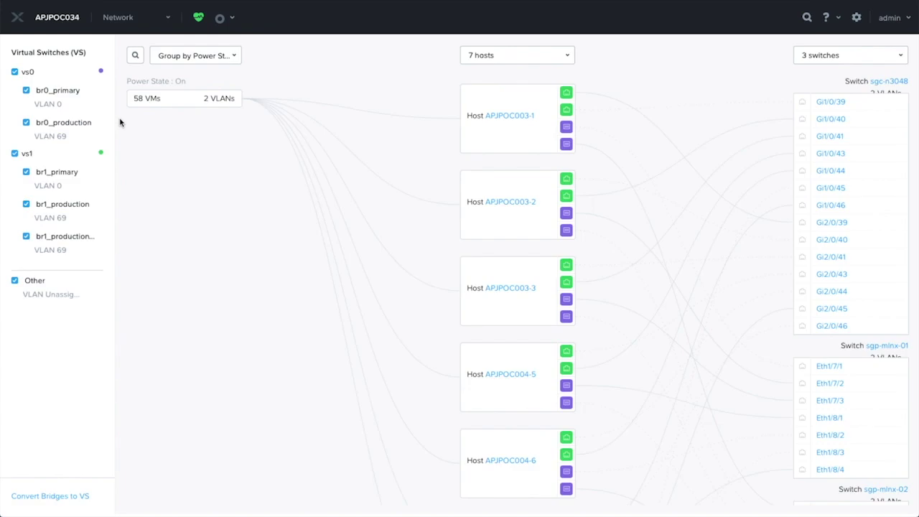
pyautogui.scroll(-5, 333, 285)
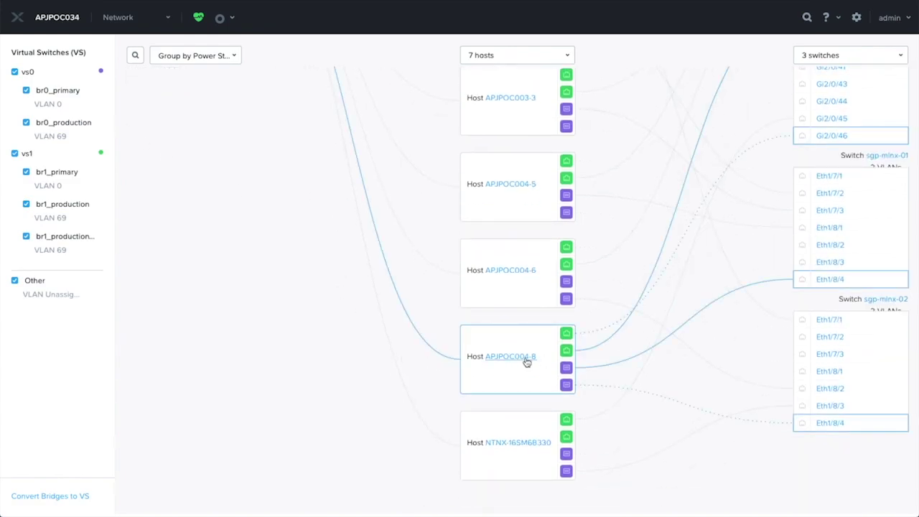
pyautogui.moveTo(568, 350)
pyautogui.scroll(5, 292, 323)
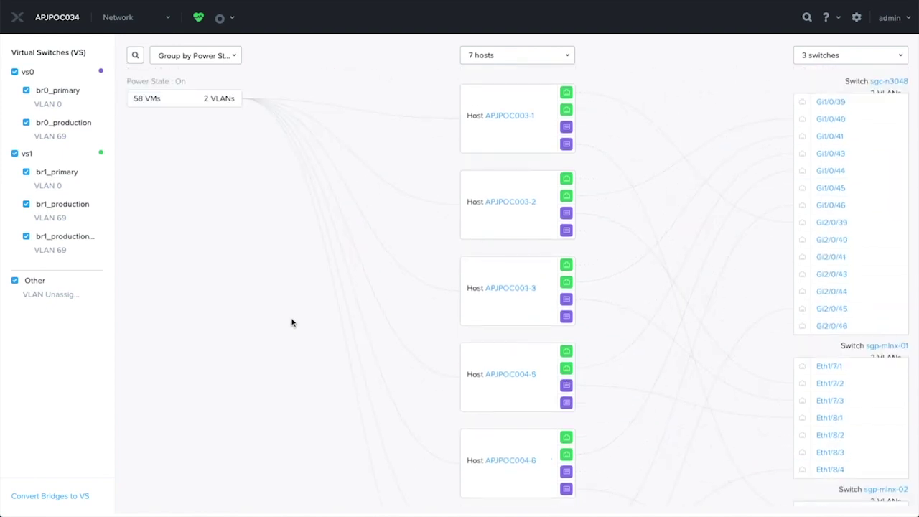